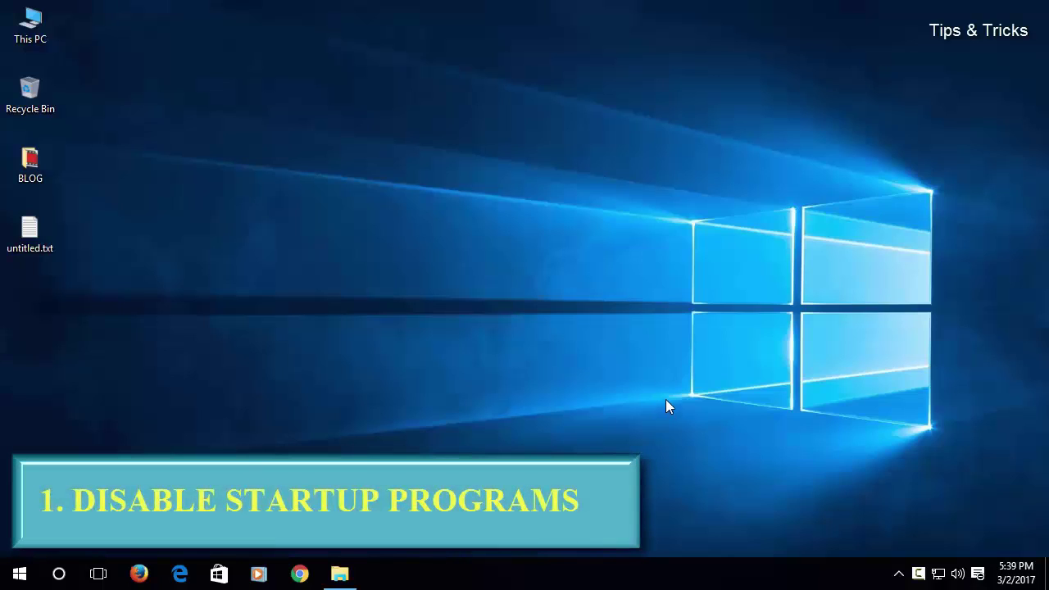
- Open Task Manager's list of startup programs and disable the TeamViewer Remote Control entry
{"action": "right_click", "coordinate": [691, 580]}
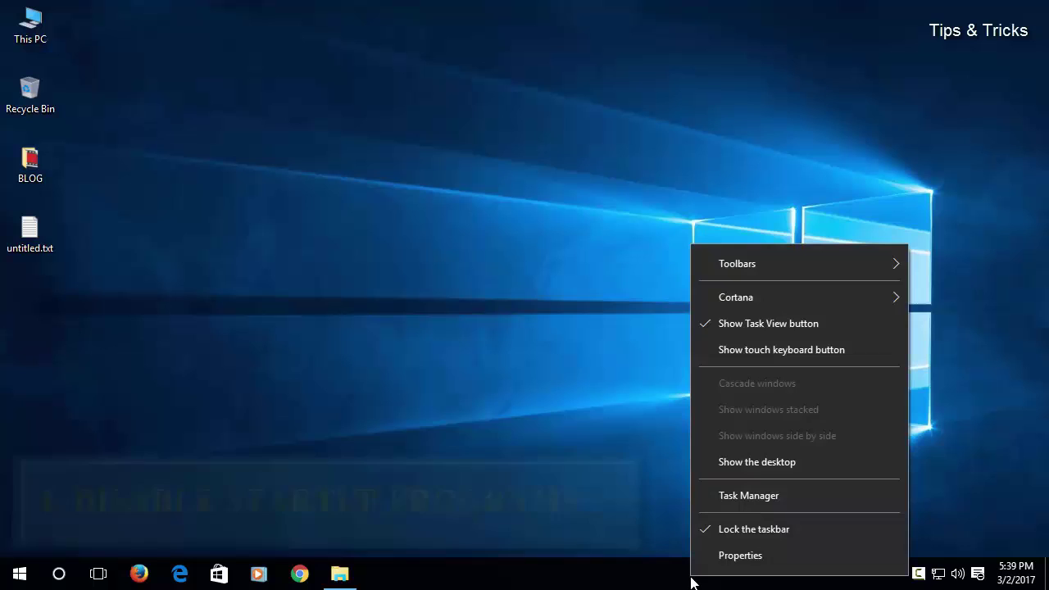
{"action": "left_click", "coordinate": [728, 497]}
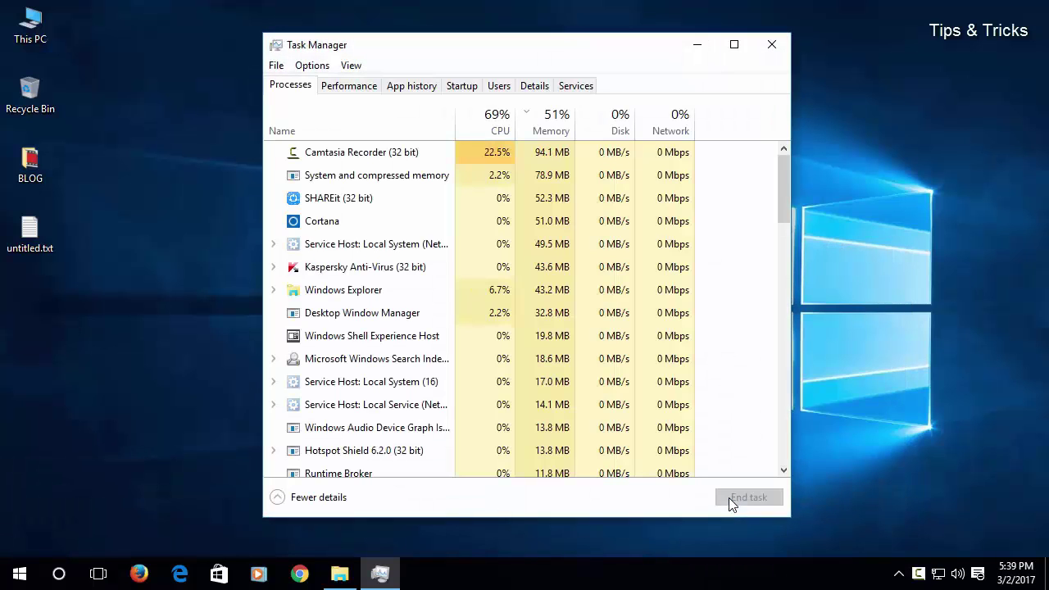
{"action": "left_click", "coordinate": [463, 86]}
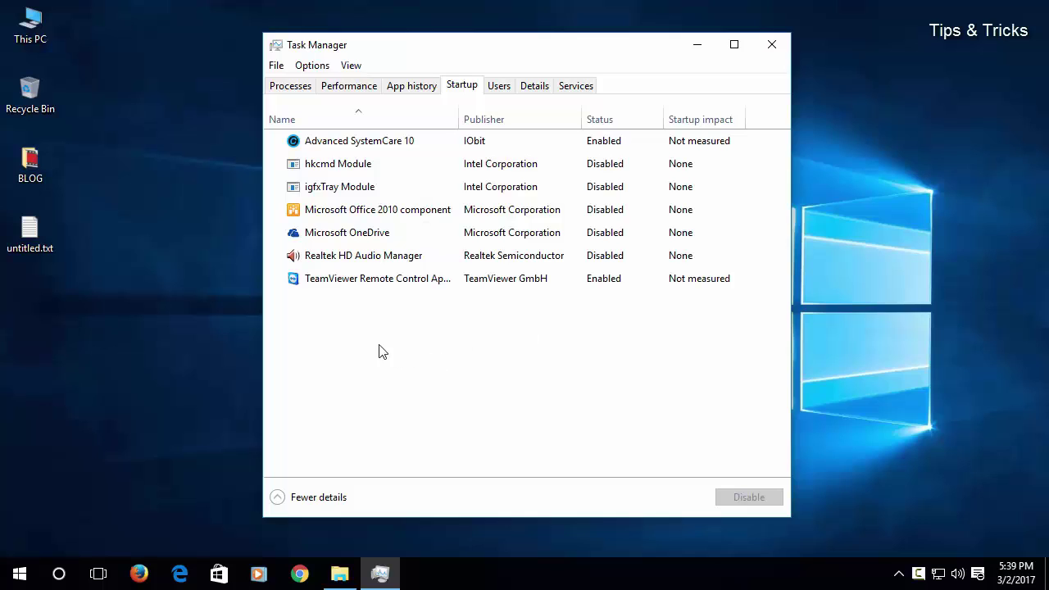
{"action": "right_click", "coordinate": [342, 281]}
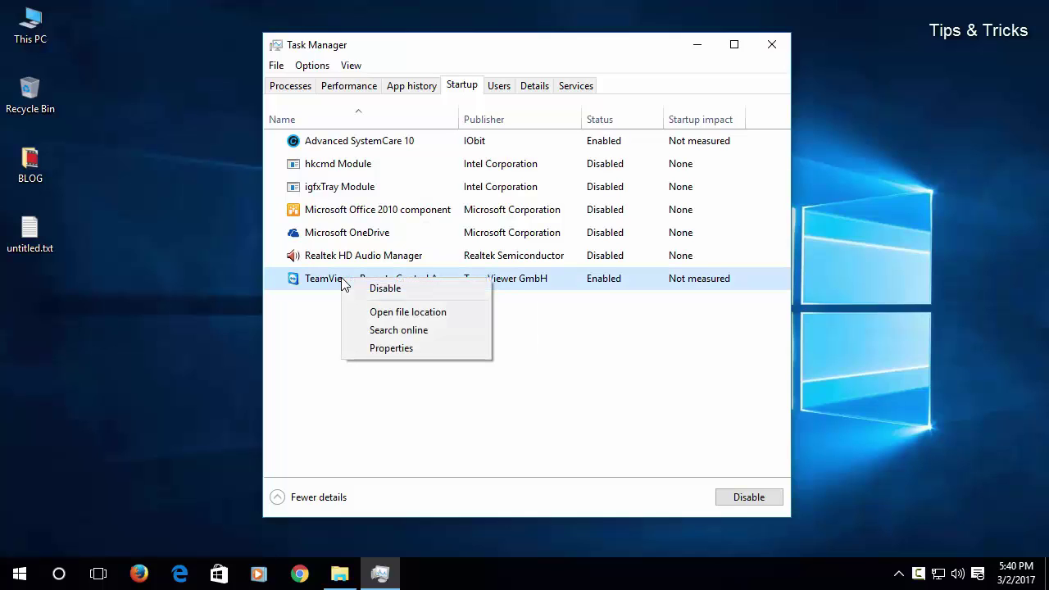
{"action": "left_click", "coordinate": [361, 286]}
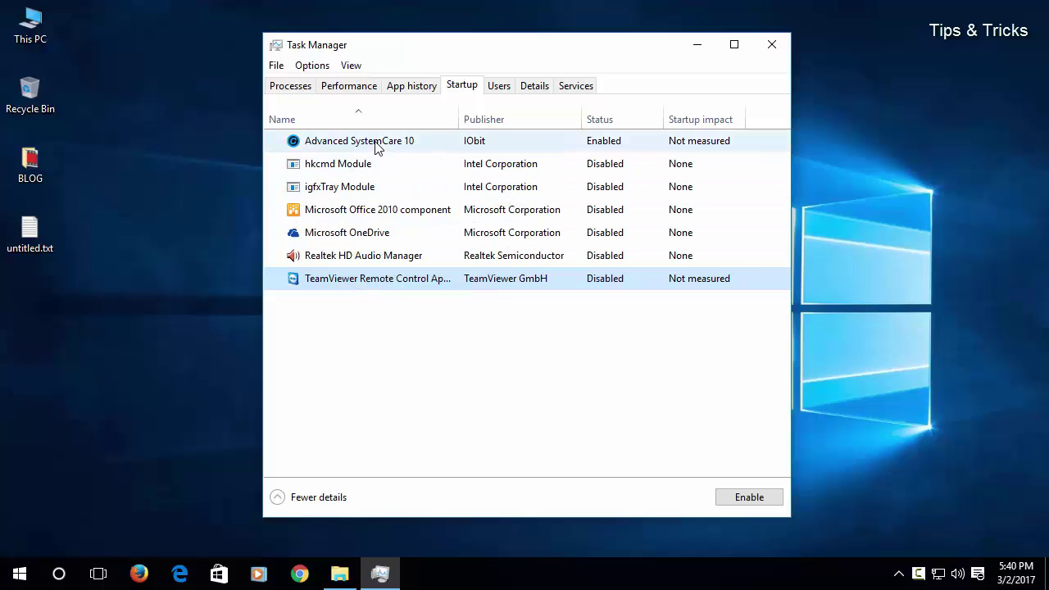
- Disable and re-enable the Advanced SystemCare 10 startup entry, and close Task Manager
{"action": "right_click", "coordinate": [433, 150]}
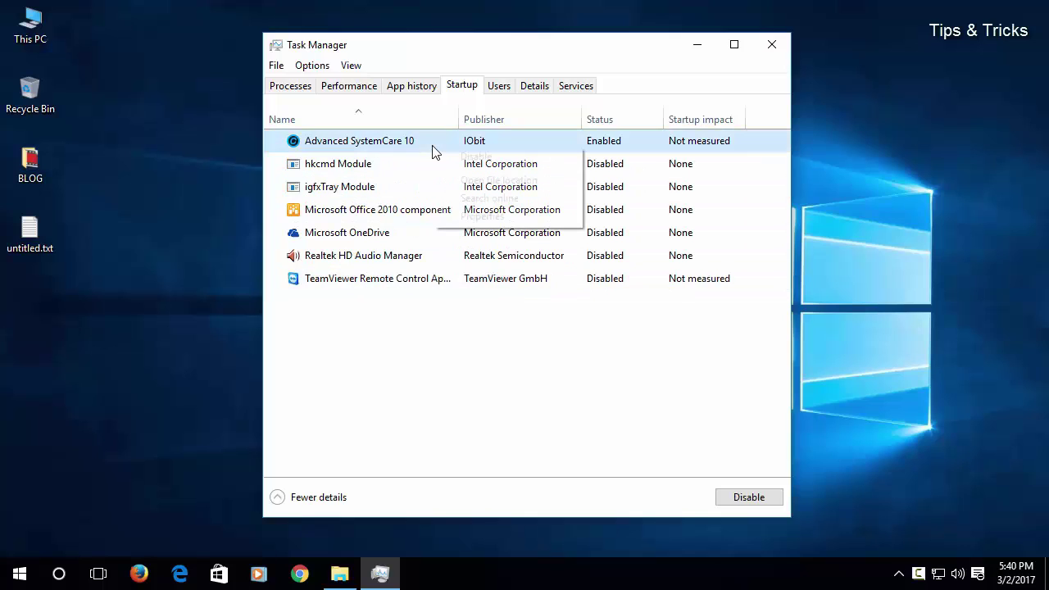
{"action": "left_click", "coordinate": [448, 158]}
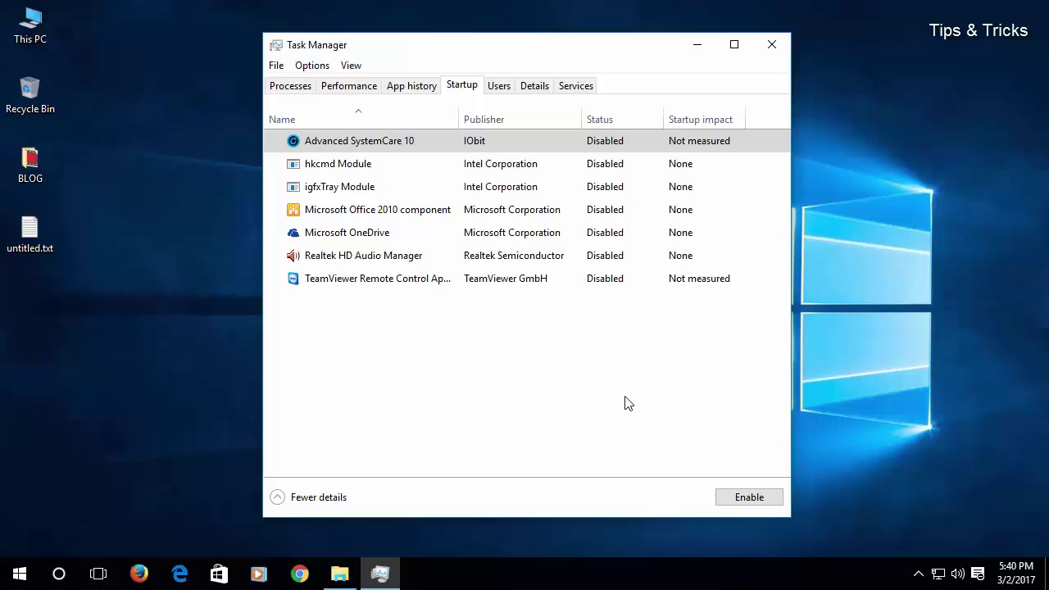
{"action": "left_click", "coordinate": [752, 499]}
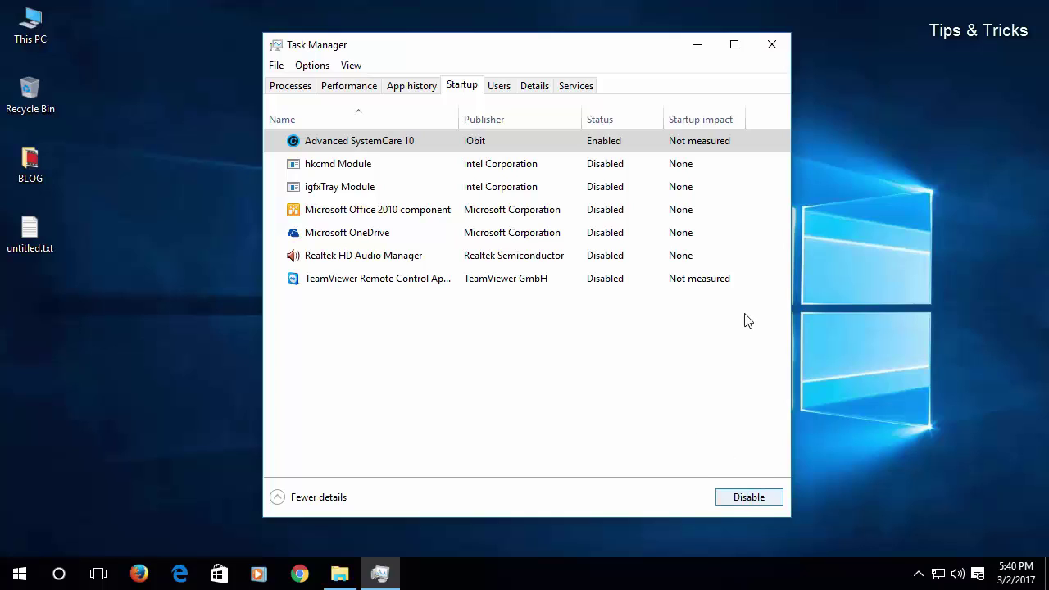
{"action": "left_click", "coordinate": [782, 47]}
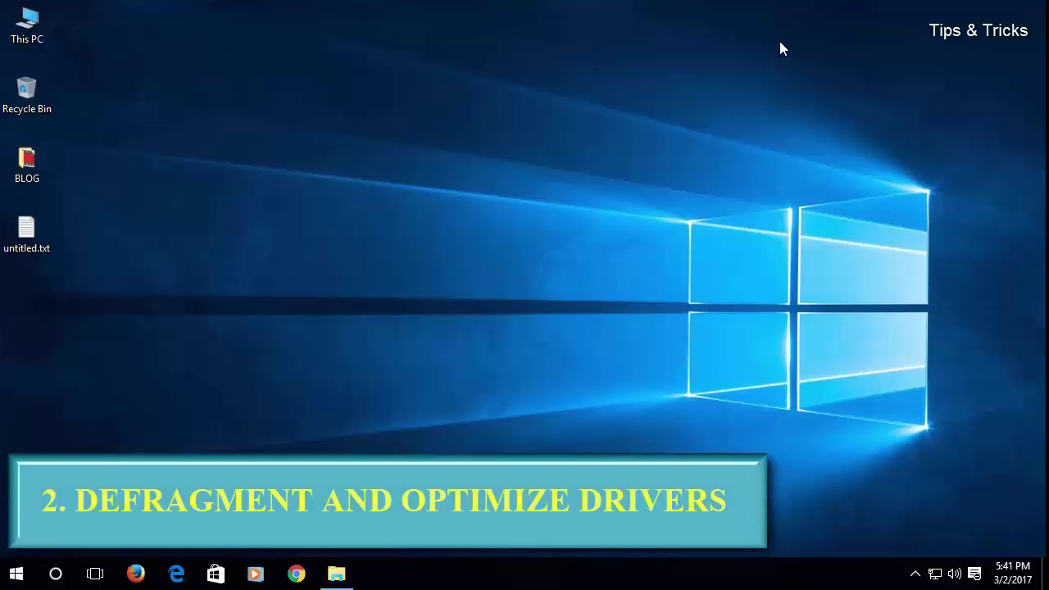
- Find and open Defragment and Optimize Drives by searching for "defra", and start optimizing the (C:) drive
{"action": "key", "text": "super"}
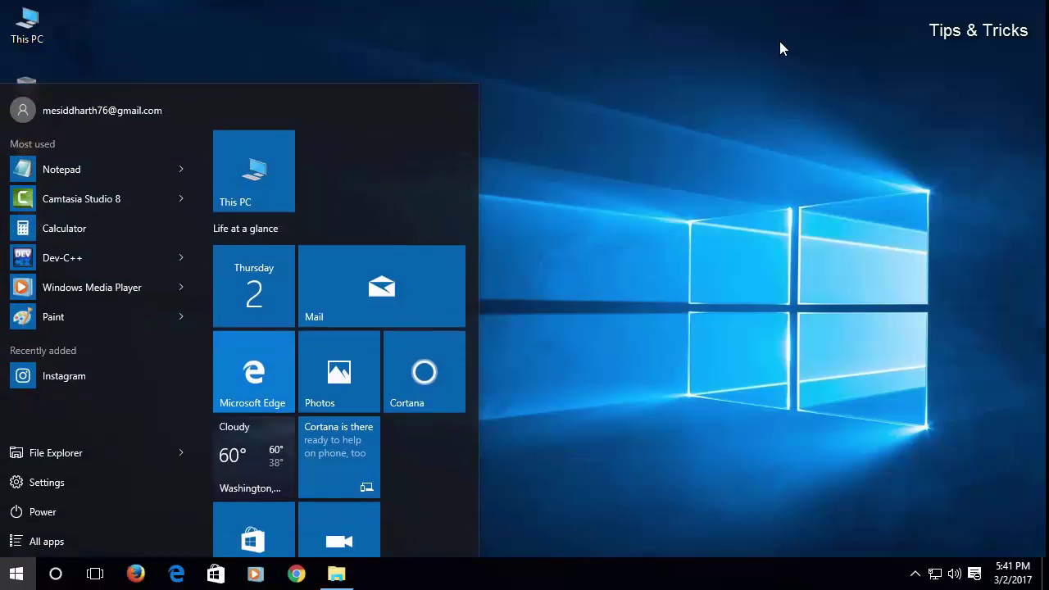
{"action": "type", "text": "d"}
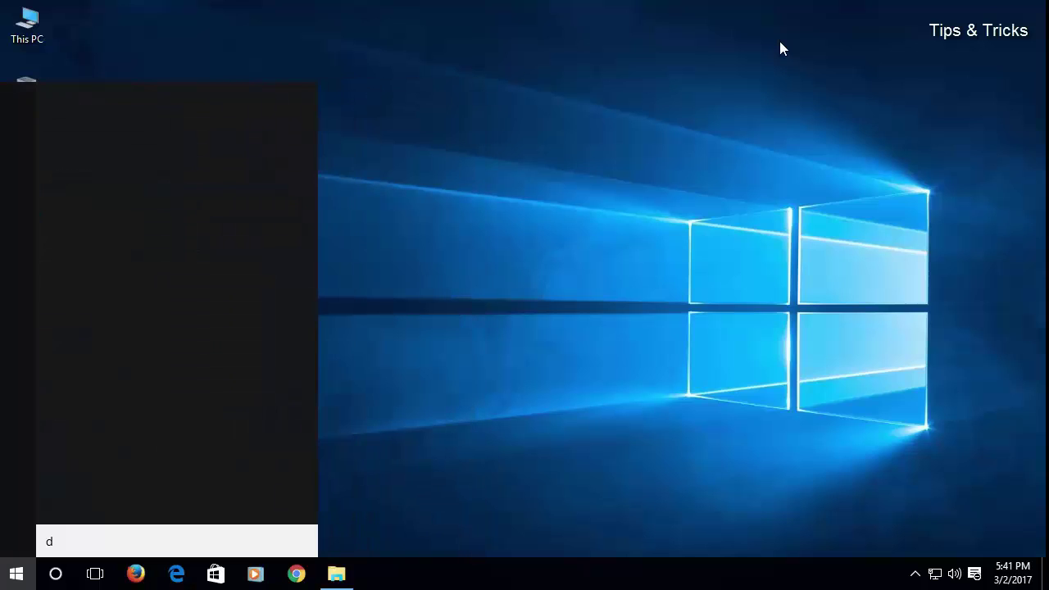
{"action": "type", "text": "efra"}
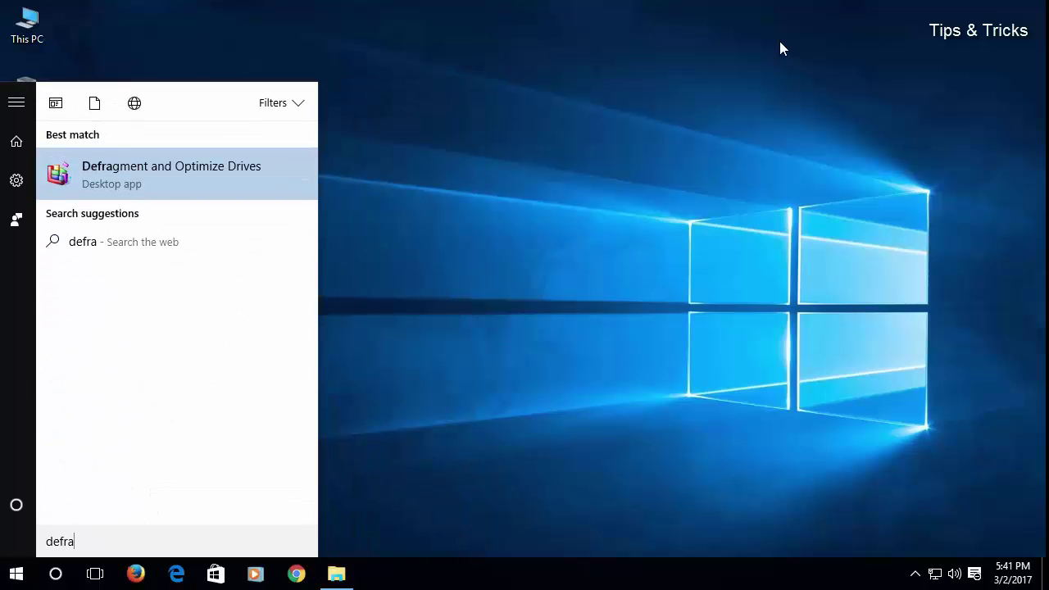
{"action": "key", "text": "Return"}
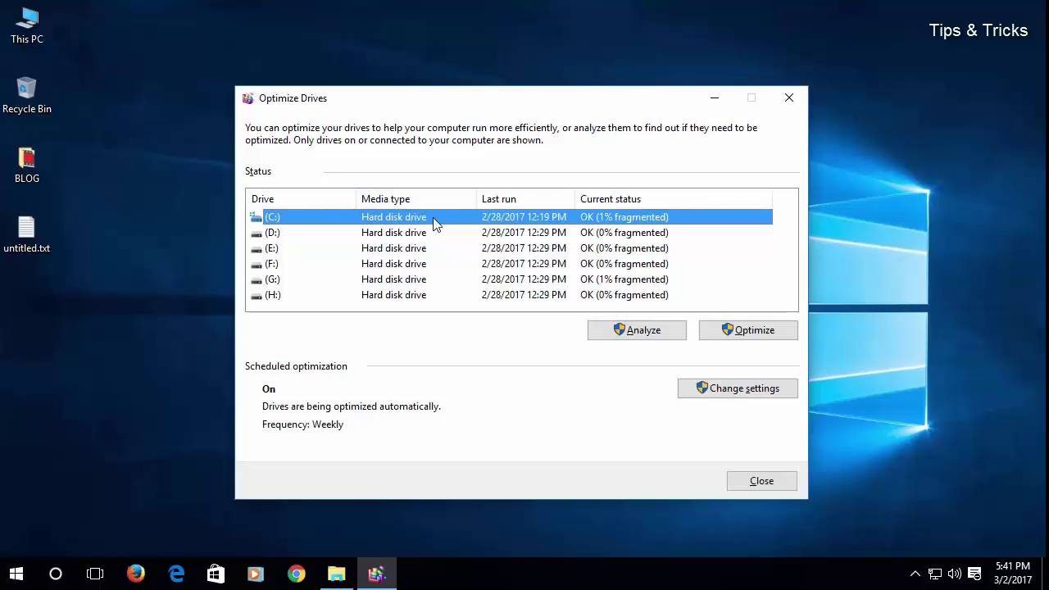
{"action": "left_click", "coordinate": [771, 331]}
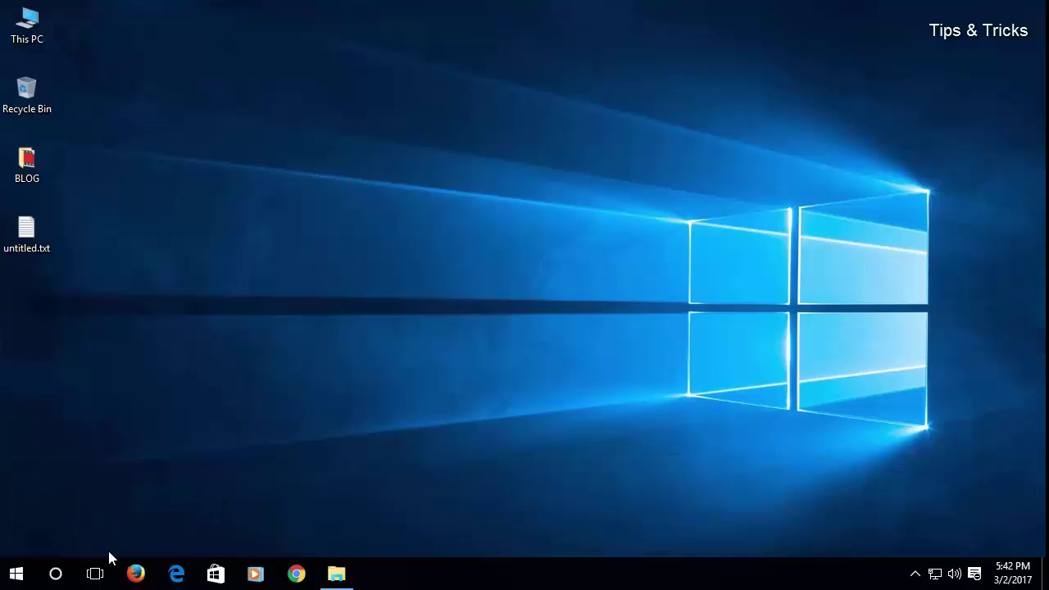
- Open the user account's temporary files folder by running %temp%
{"action": "right_click", "coordinate": [8, 575]}
{"action": "left_click", "coordinate": [59, 508]}
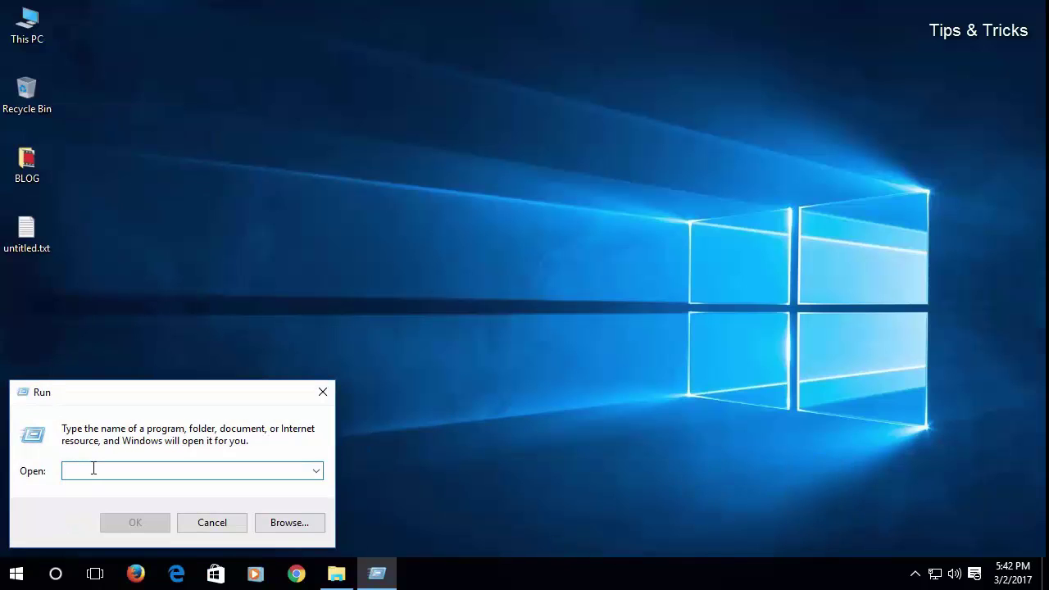
{"action": "type", "text": "%temp%"}
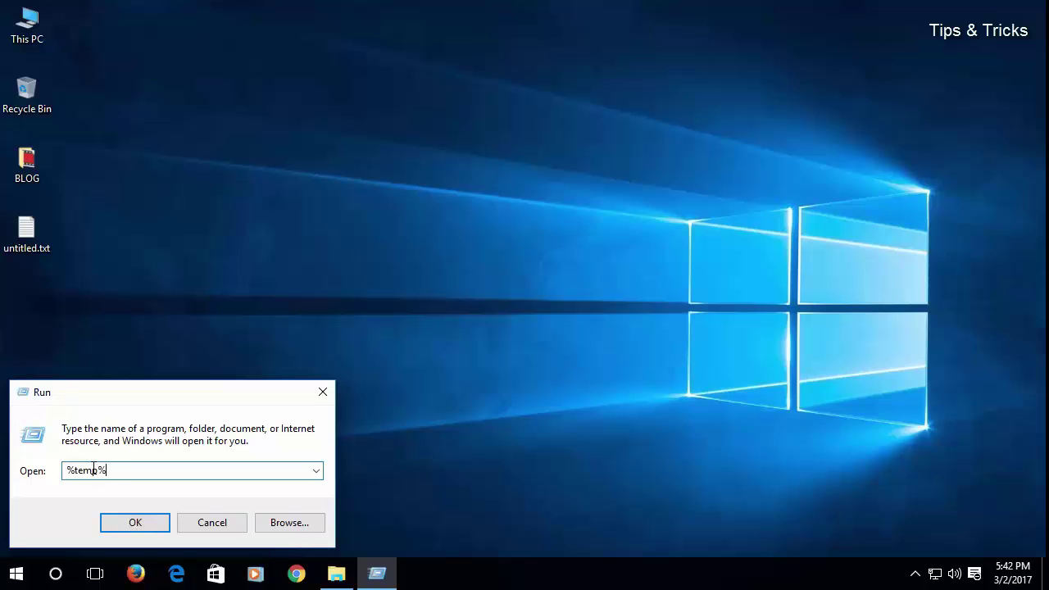
{"action": "key", "text": "Return"}
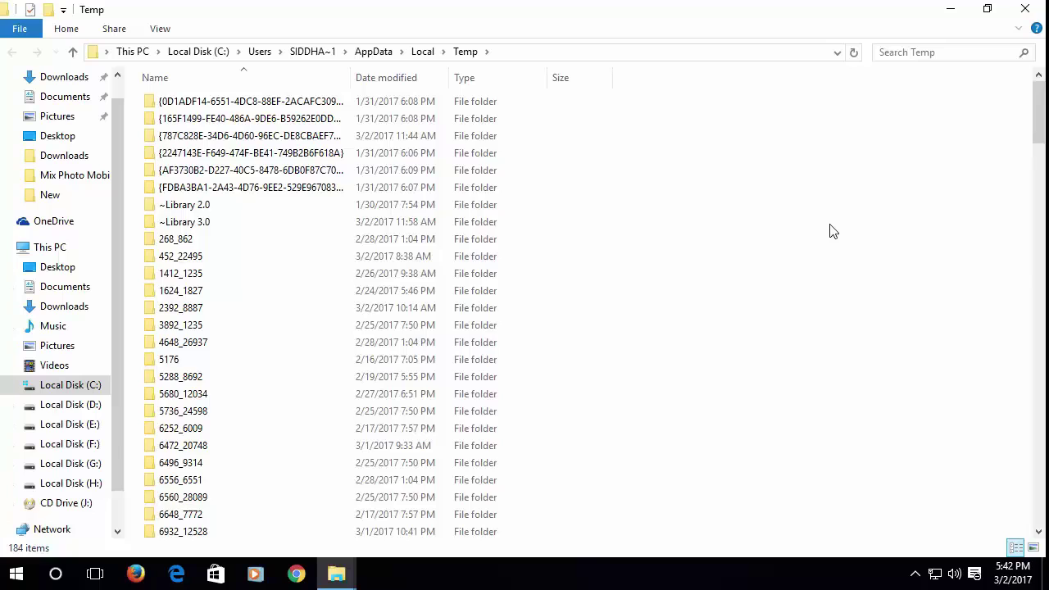
- Move all items in the user account's Temp folder to the Recycle Bin
{"action": "key", "text": "ctrl+a"}
{"action": "key", "text": "Delete"}
{"action": "key", "text": "Return"}
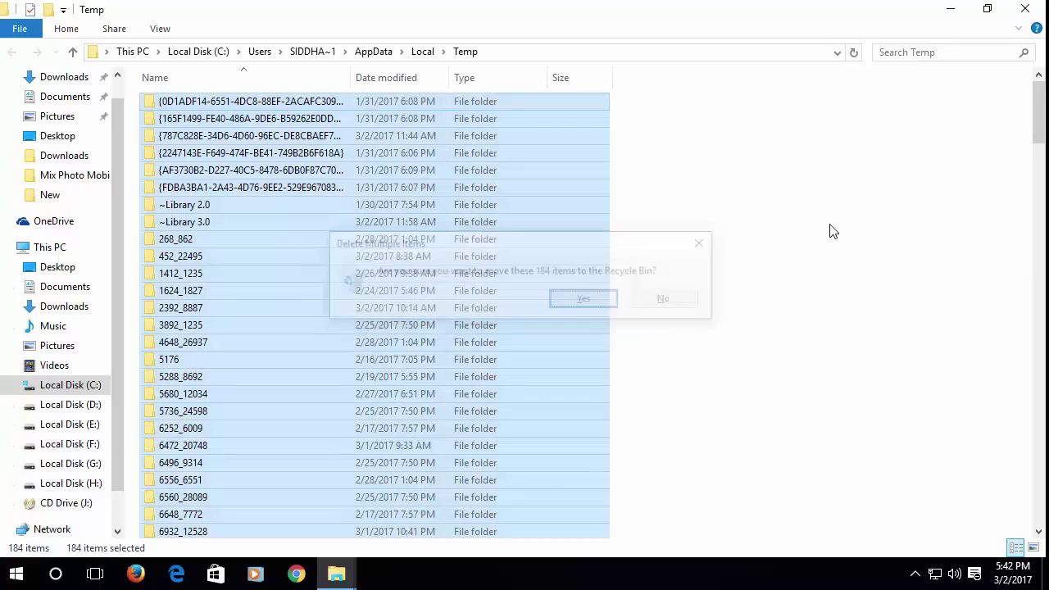
{"action": "left_click", "coordinate": [492, 207]}
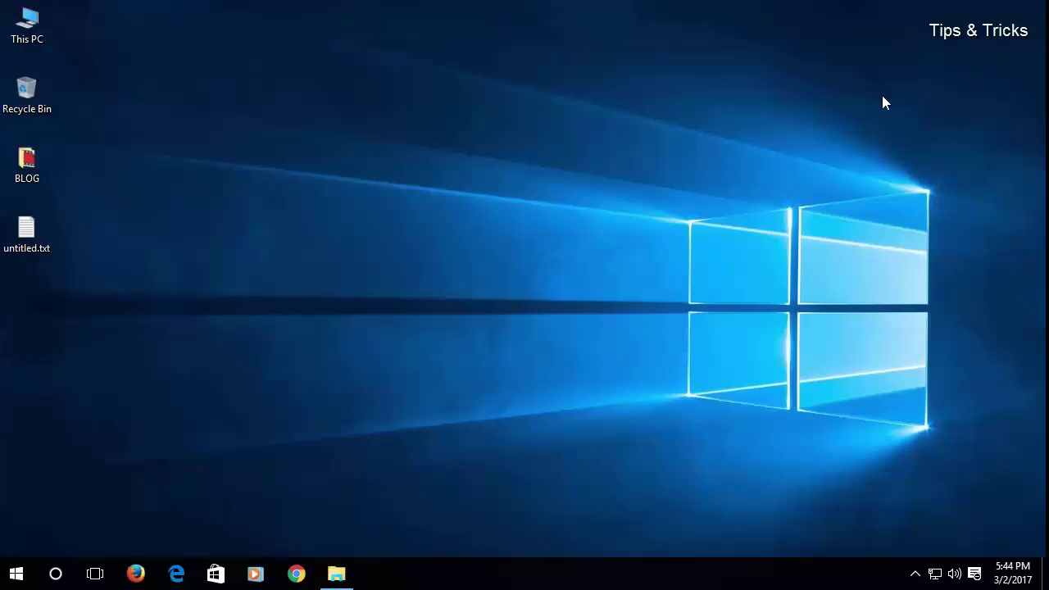
- Open the Windows Temp folder by running temp and grant permanent access to it
{"action": "right_click", "coordinate": [16, 573]}
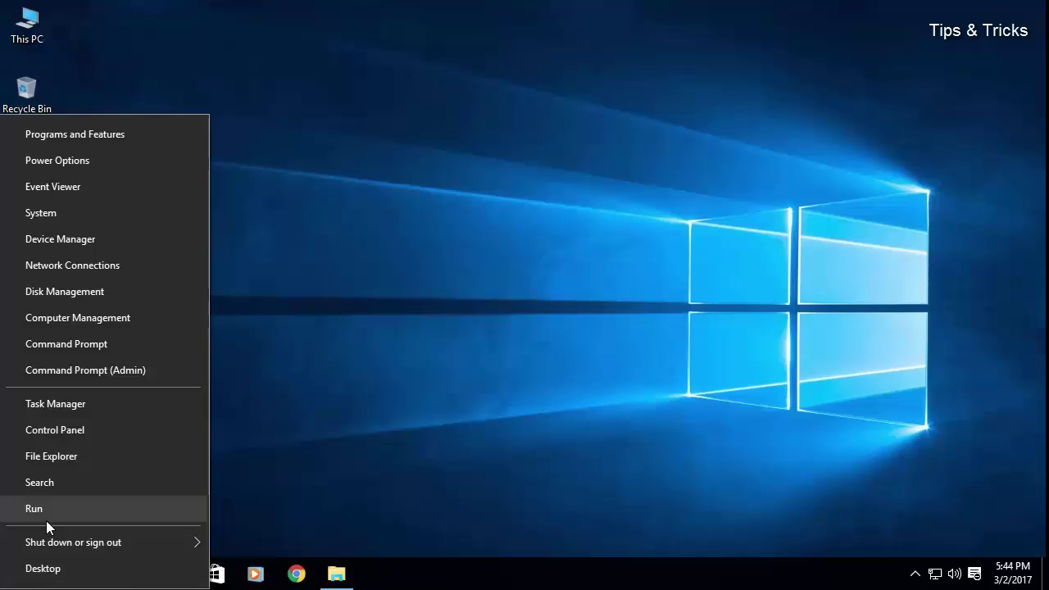
{"action": "left_click", "coordinate": [46, 517]}
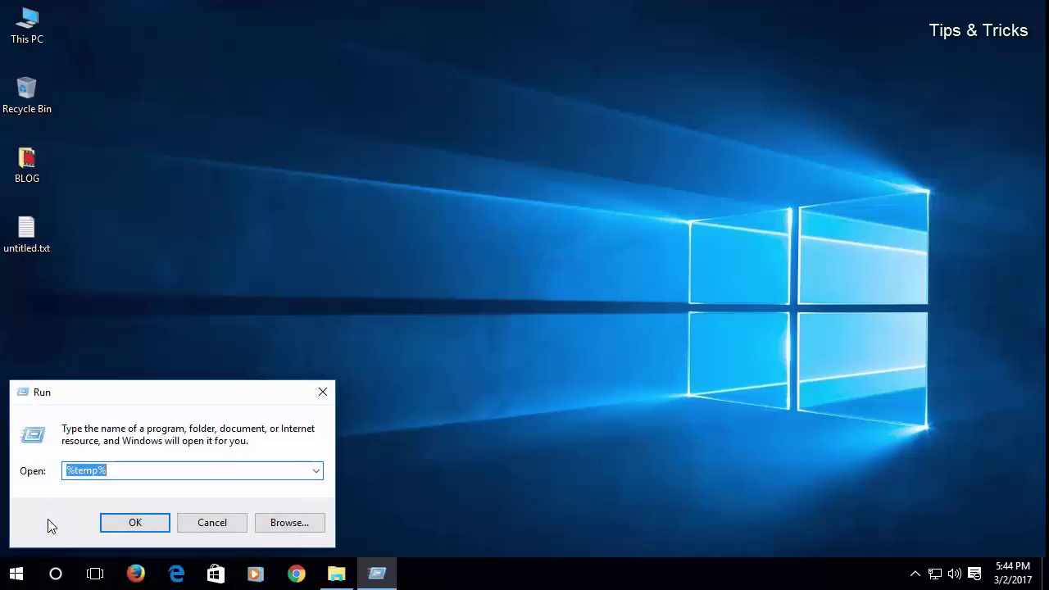
{"action": "key", "text": "BackSpace"}
{"action": "type", "text": "te"}
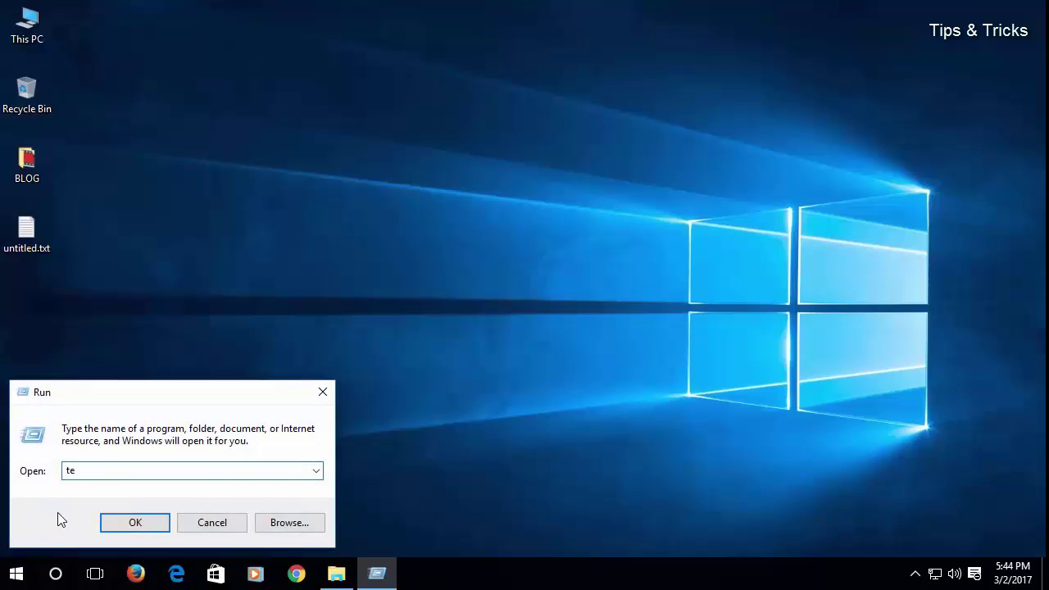
{"action": "key", "text": "Return"}
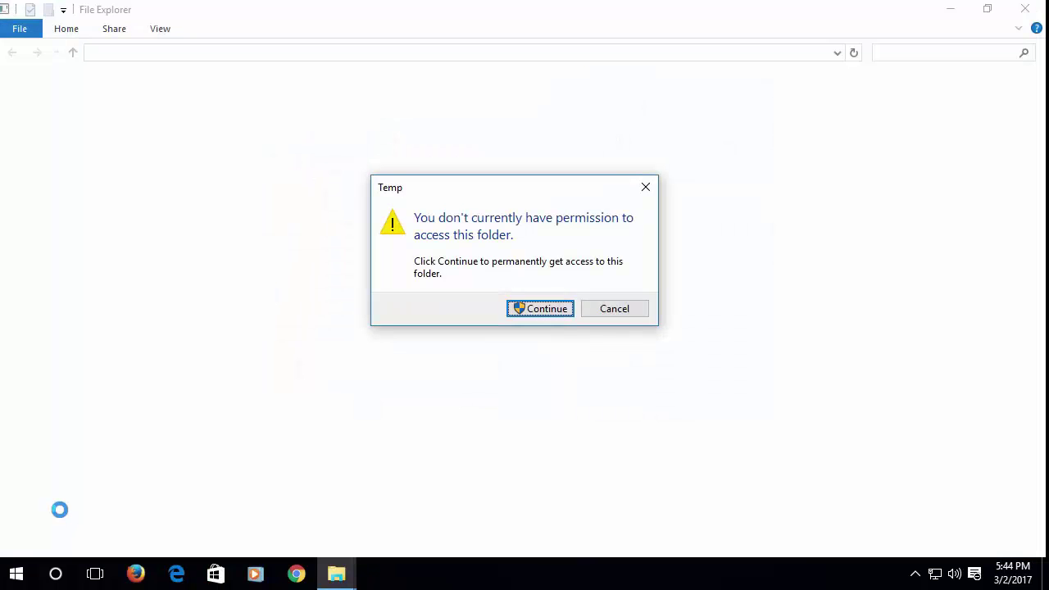
{"action": "key", "text": "Return"}
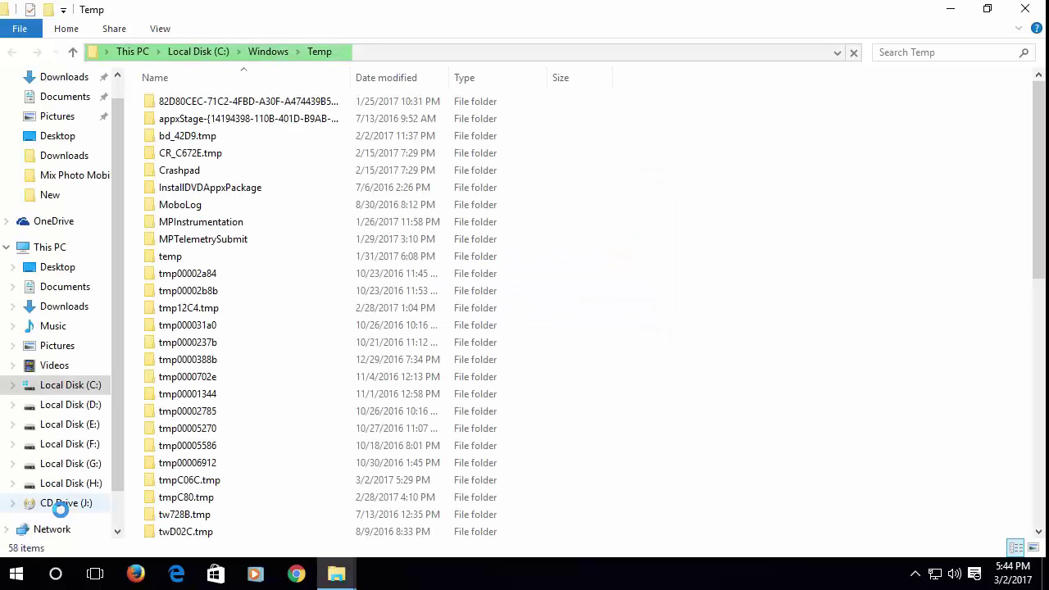
- Move all items in the Windows Temp folder to the Recycle Bin and close the folder window
{"action": "key", "text": "ctrl+a"}
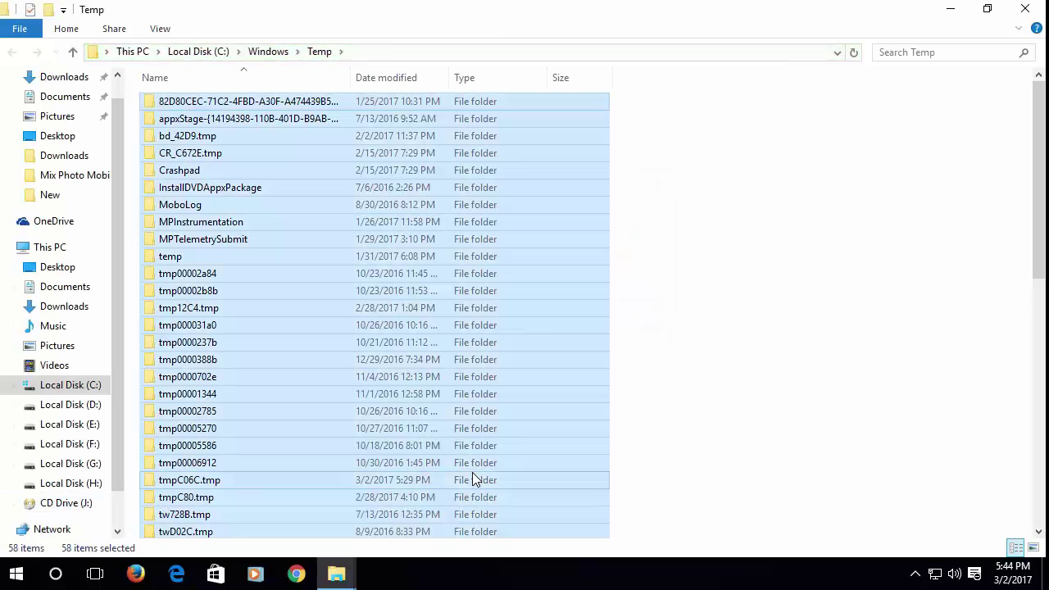
{"action": "key", "text": "Delete"}
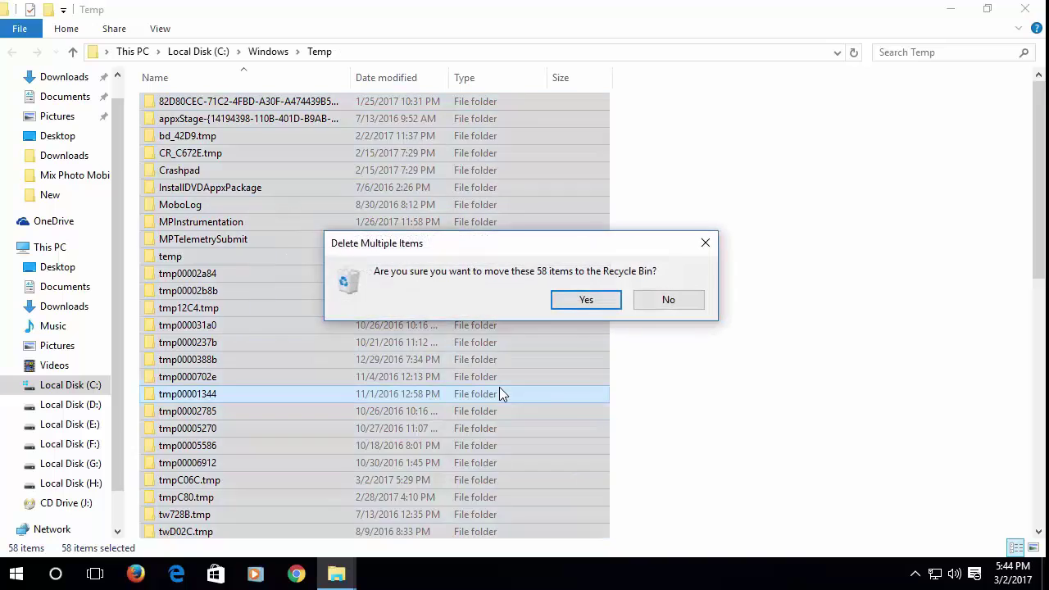
{"action": "key", "text": "Return"}
{"action": "left_click", "coordinate": [478, 206]}
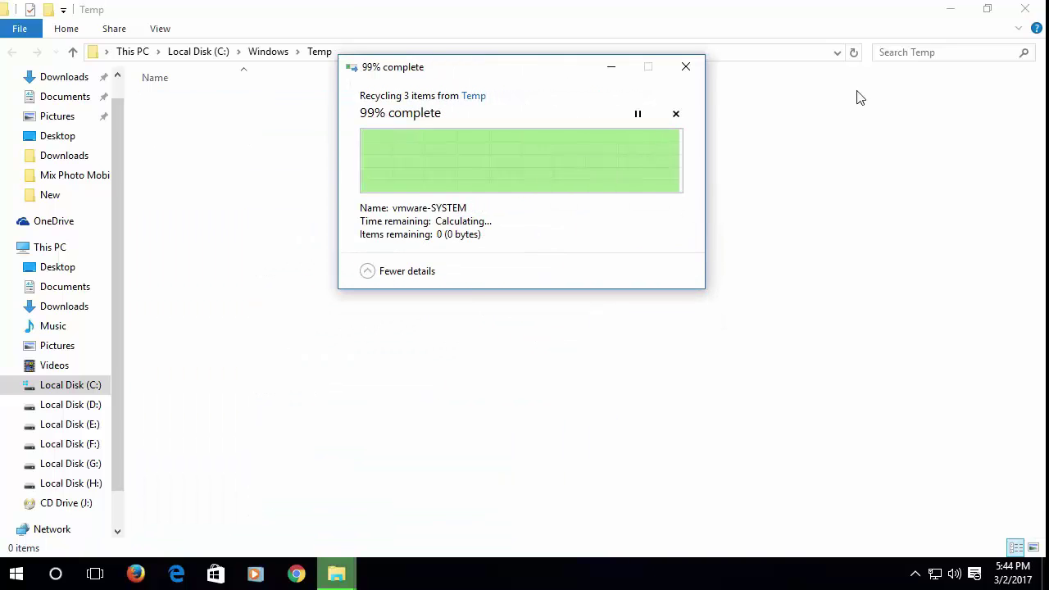
{"action": "left_click", "coordinate": [1024, 11]}
- Open the Windows Prefetch folder by running prefetch and grant permanent access to it
{"action": "right_click", "coordinate": [23, 570]}
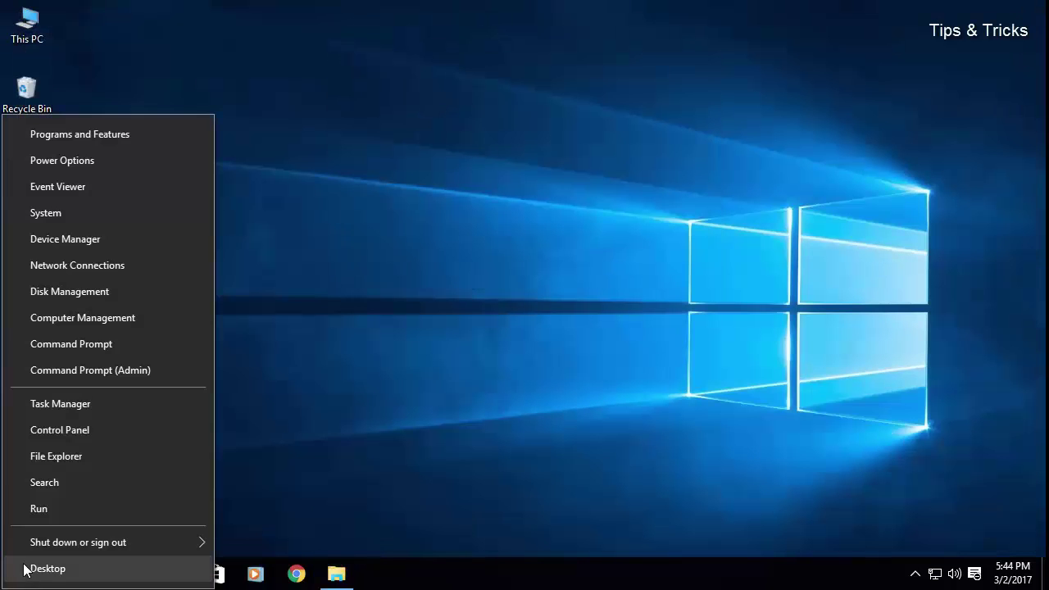
{"action": "left_click", "coordinate": [50, 515]}
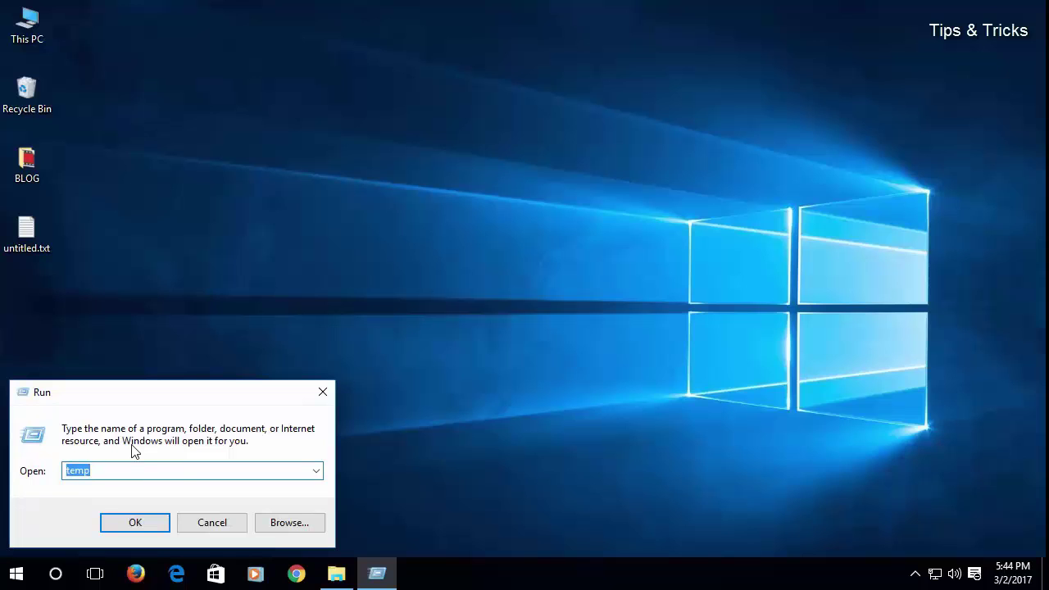
{"action": "type", "text": "prefetch"}
{"action": "key", "text": "Return"}
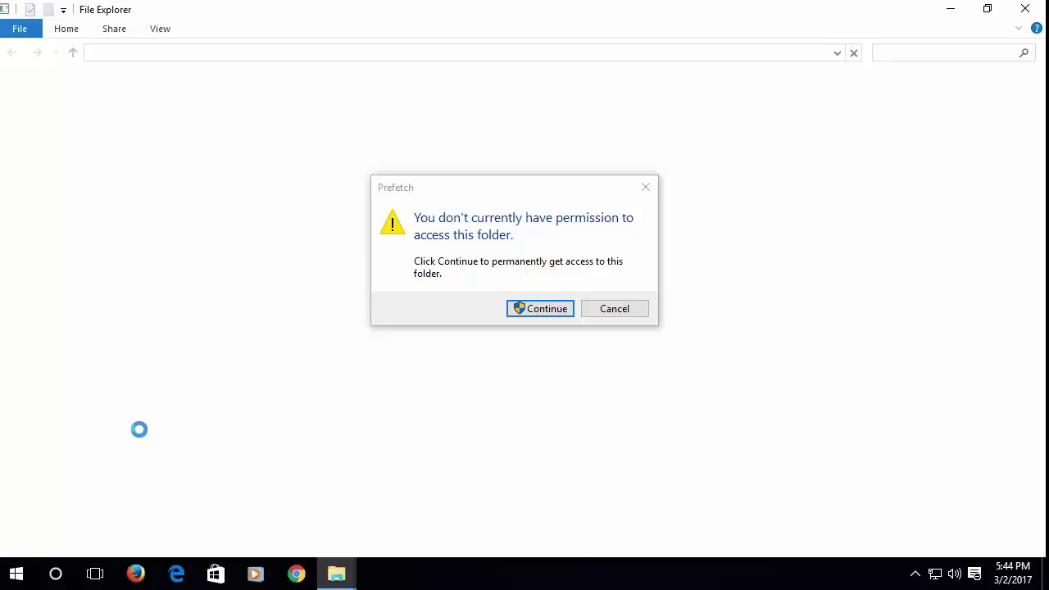
{"action": "left_click", "coordinate": [544, 312]}
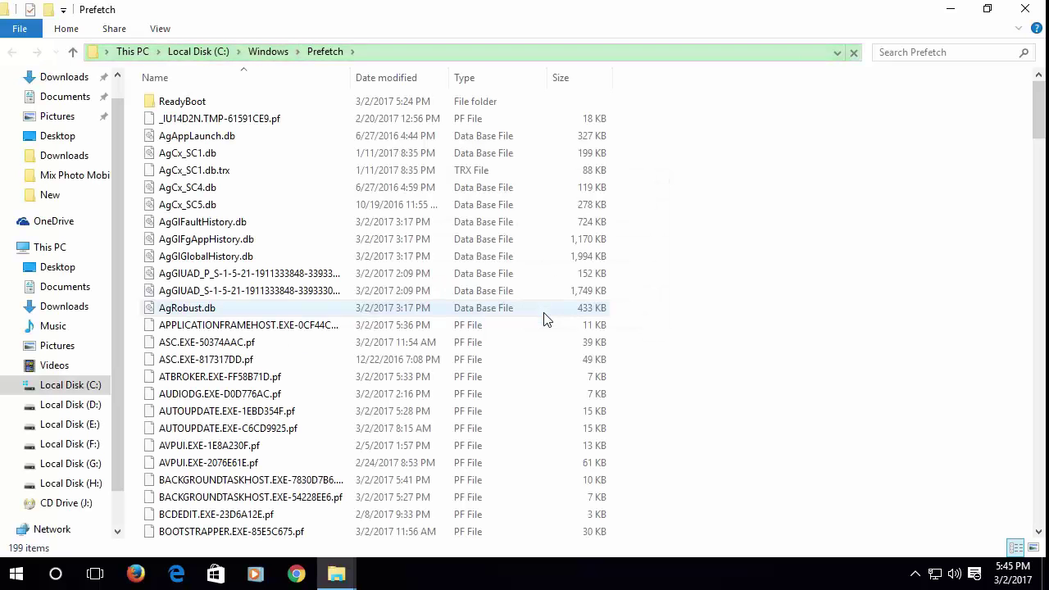
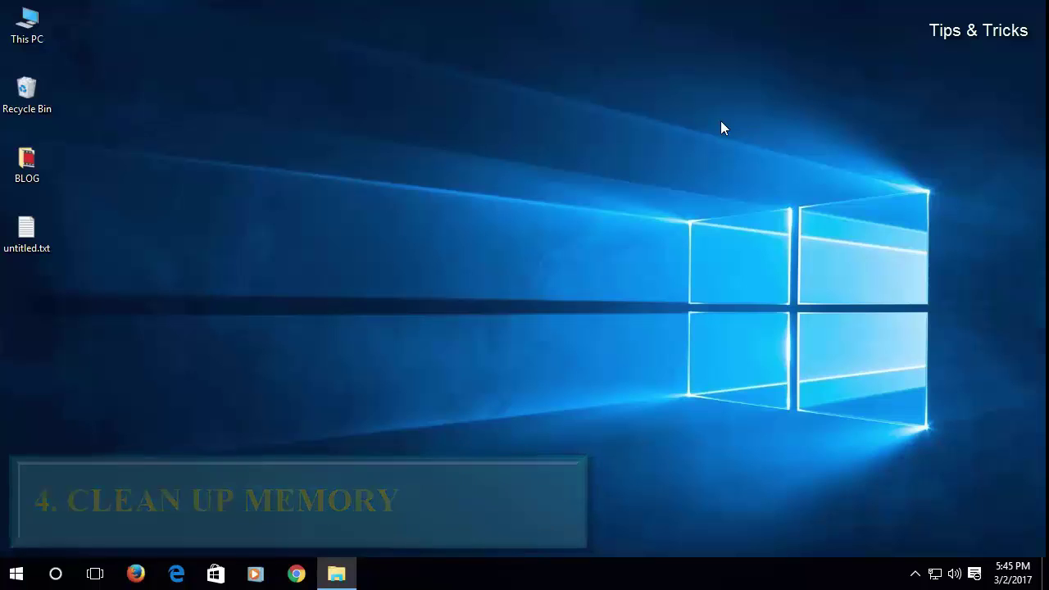
- Open the properties of Local Disk (C:) and start Disk Cleanup for that drive
{"action": "double_click", "coordinate": [27, 25]}
{"action": "left_click", "coordinate": [219, 141]}
{"action": "right_click", "coordinate": [219, 141]}
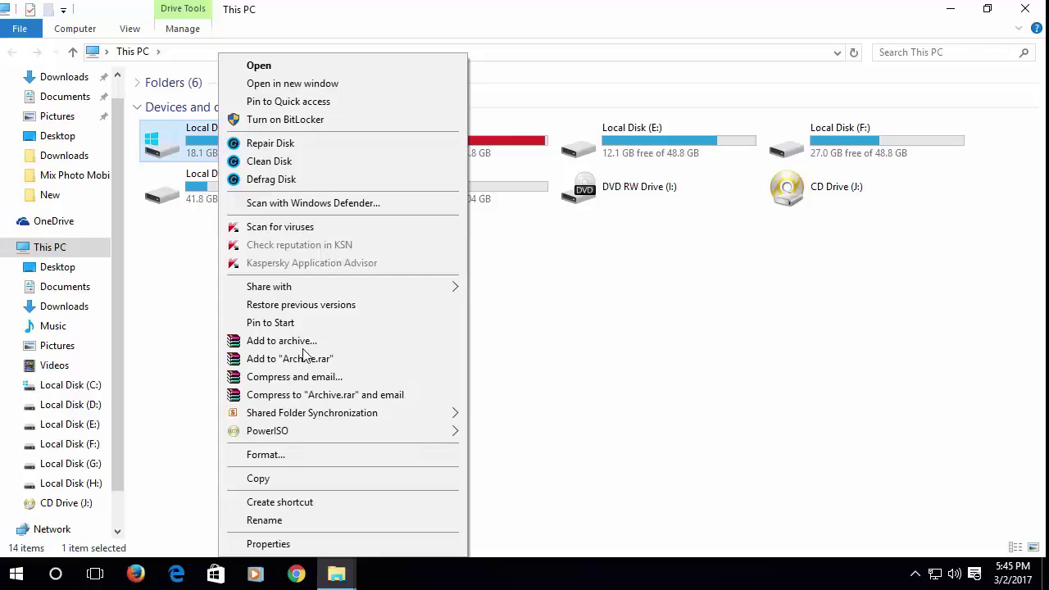
{"action": "left_click", "coordinate": [295, 546]}
{"action": "left_click", "coordinate": [467, 415]}
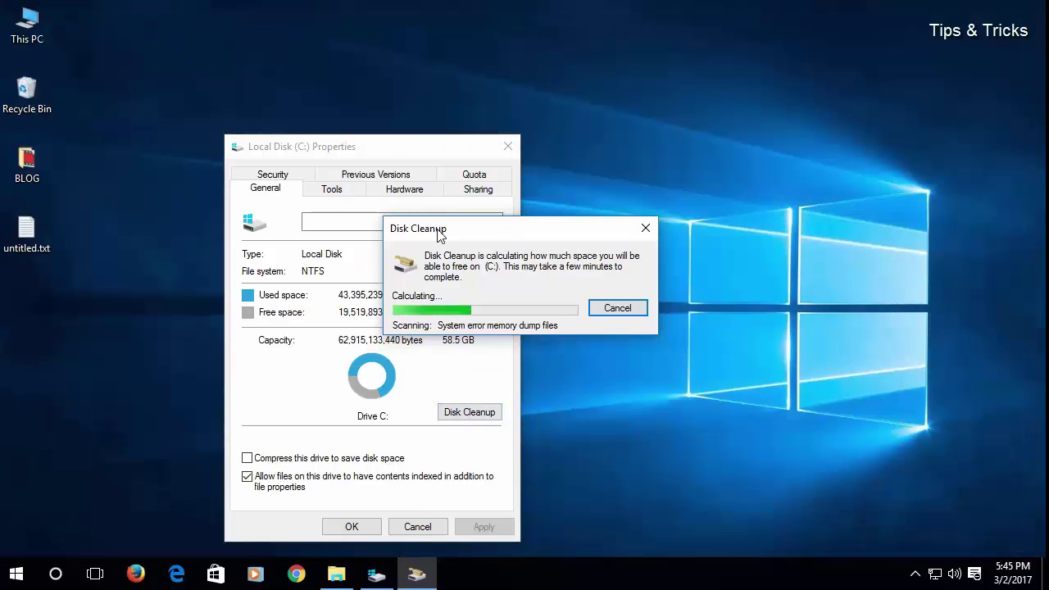
{"action": "left_click_drag", "start_coordinate": [448, 229], "coordinate": [627, 235]}
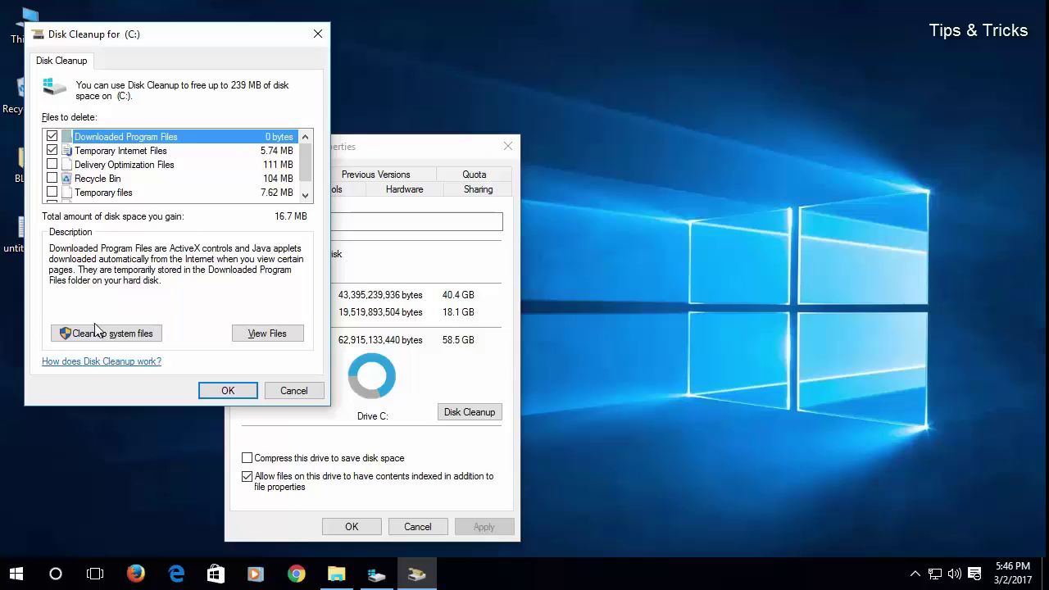
- Rescan drive C: with Disk Cleanup to include system files, and close the drive's properties
{"action": "left_click", "coordinate": [52, 178]}
{"action": "key", "text": "Escape"}
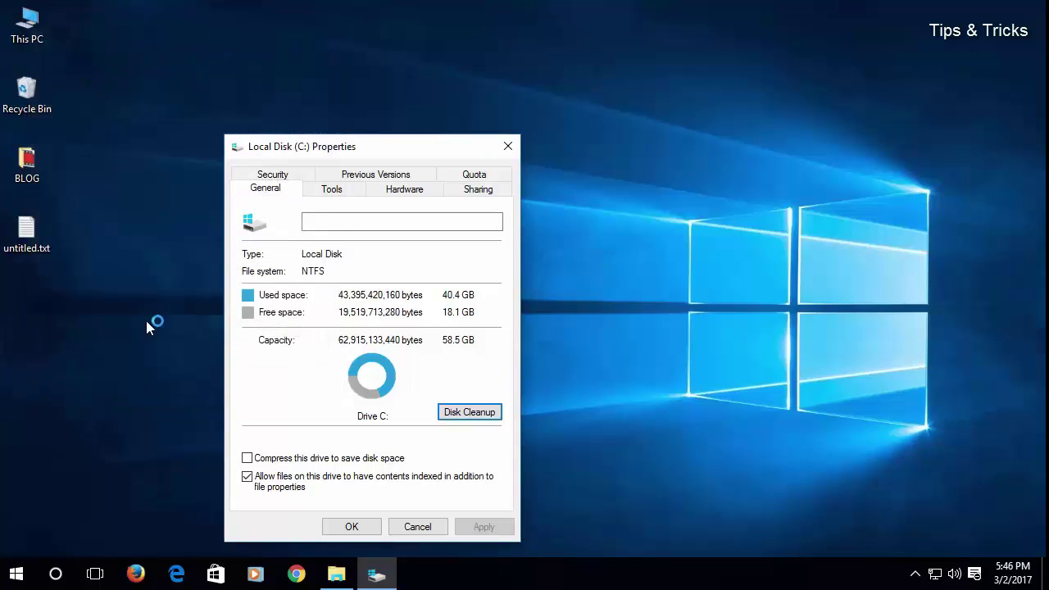
{"action": "left_click", "coordinate": [462, 412]}
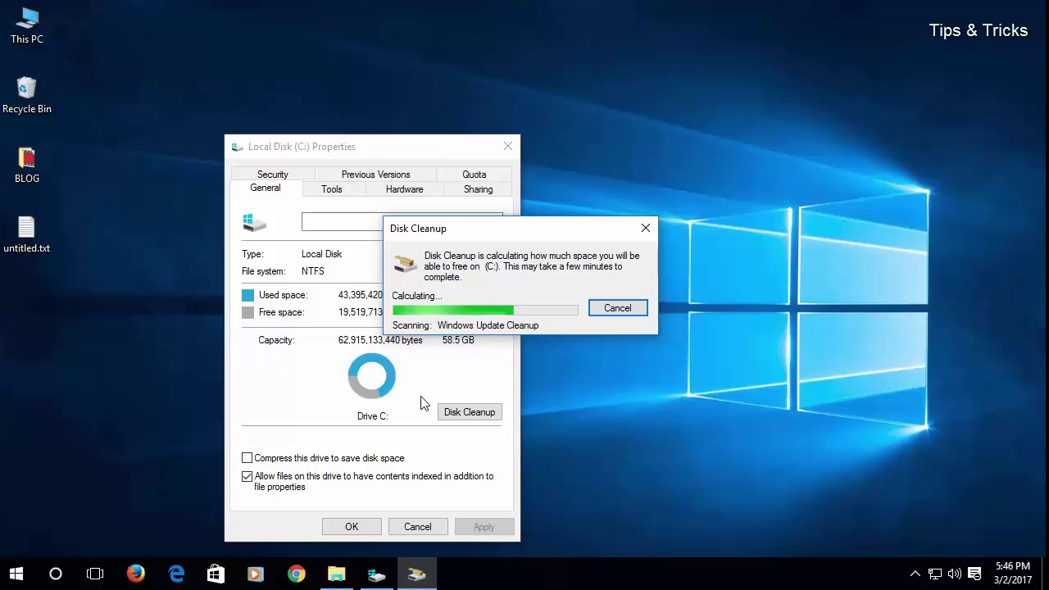
{"action": "left_click", "coordinate": [351, 527]}
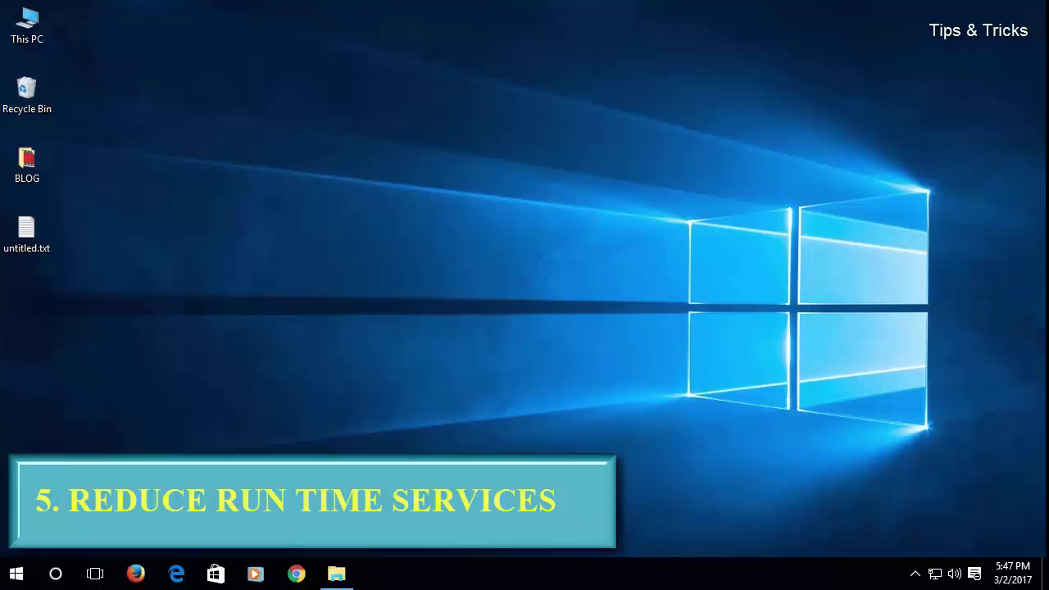
- Open System Configuration by running msconfig
{"action": "right_click", "coordinate": [15, 573]}
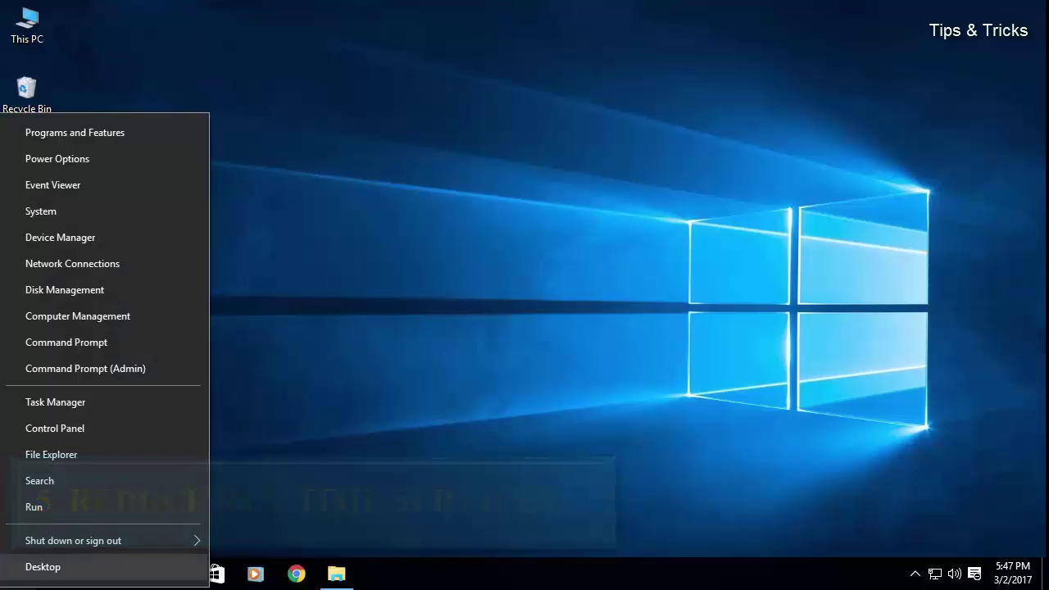
{"action": "left_click", "coordinate": [38, 516]}
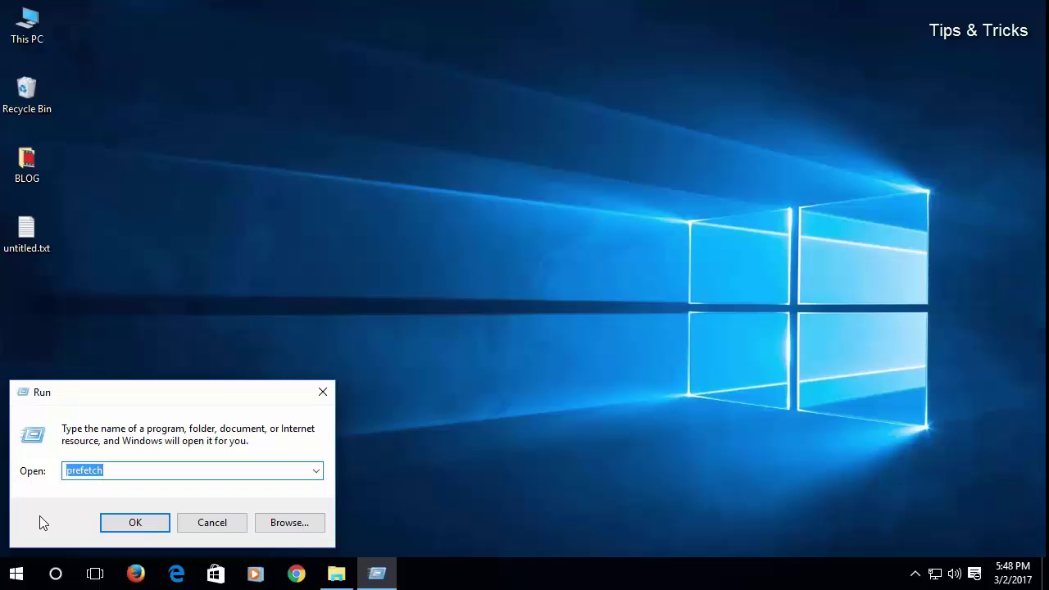
{"action": "type", "text": "msconfig"}
{"action": "key", "text": "Return"}
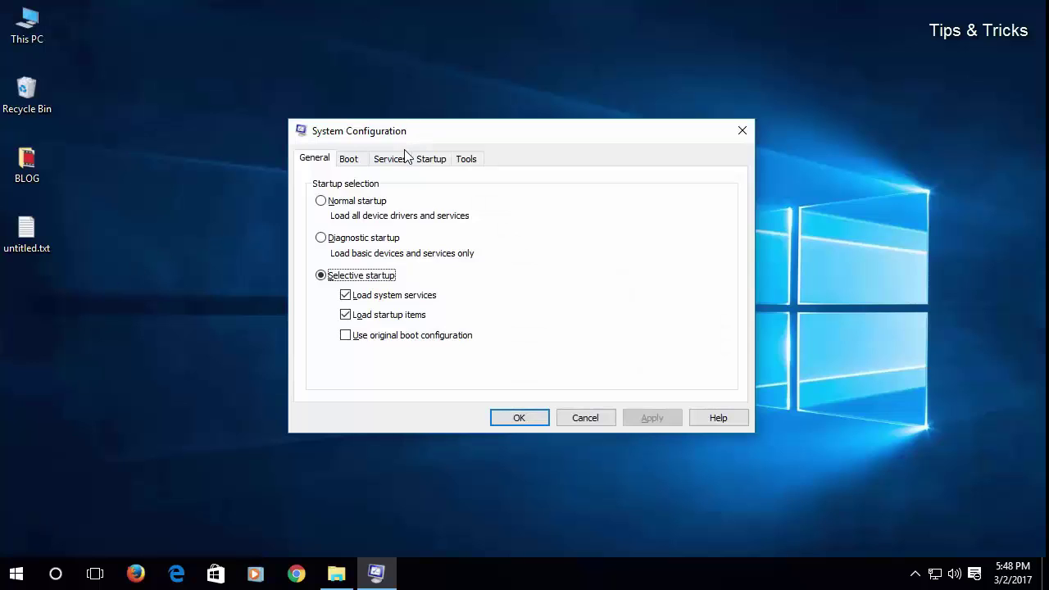
- Hide all Microsoft services in System Configuration's services list and confirm the dialog
{"action": "left_click", "coordinate": [404, 160]}
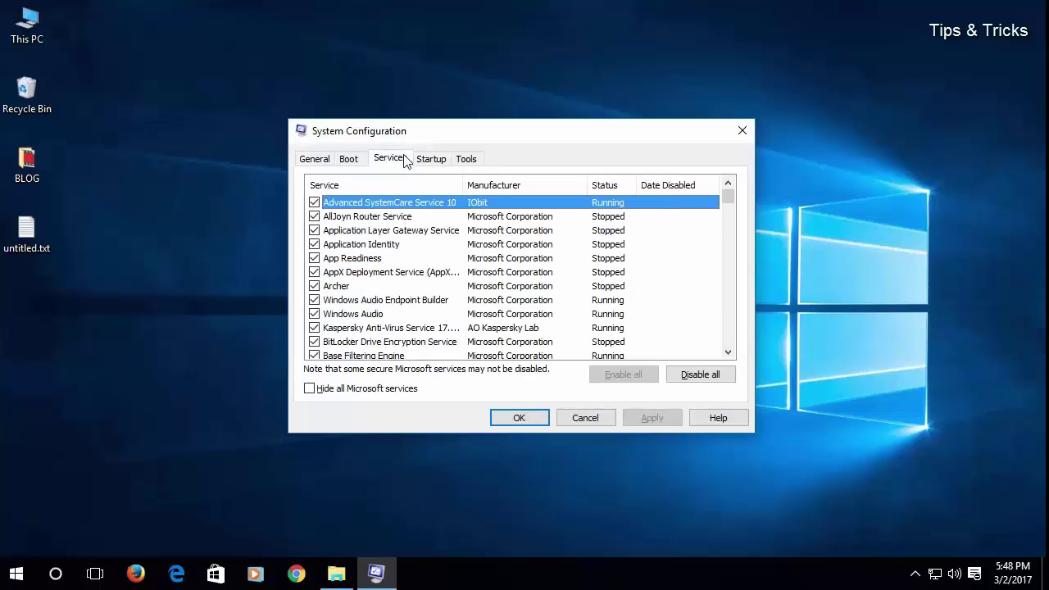
{"action": "left_click", "coordinate": [385, 391]}
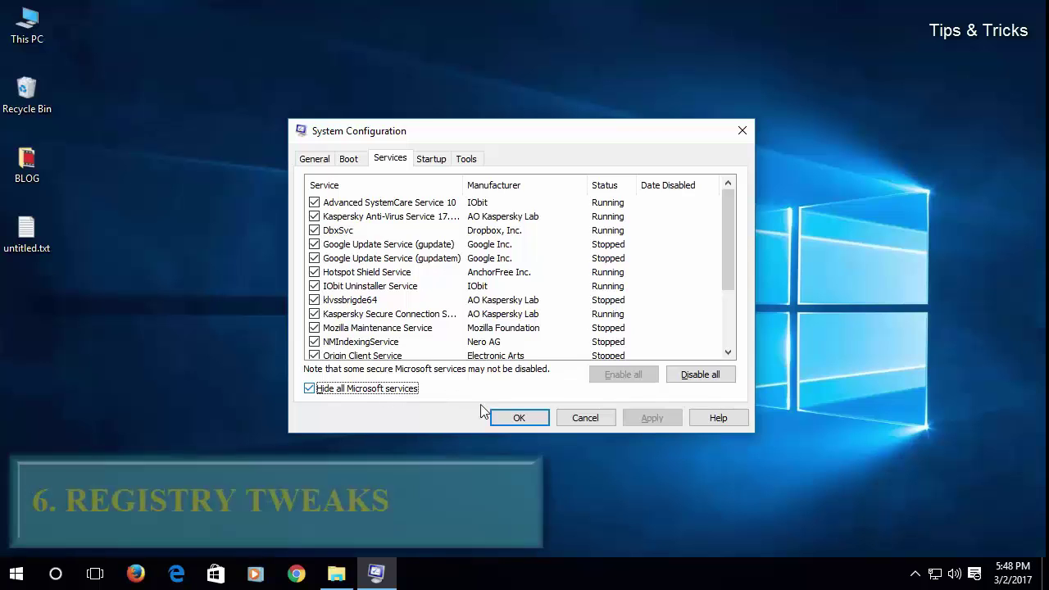
{"action": "left_click", "coordinate": [518, 418]}
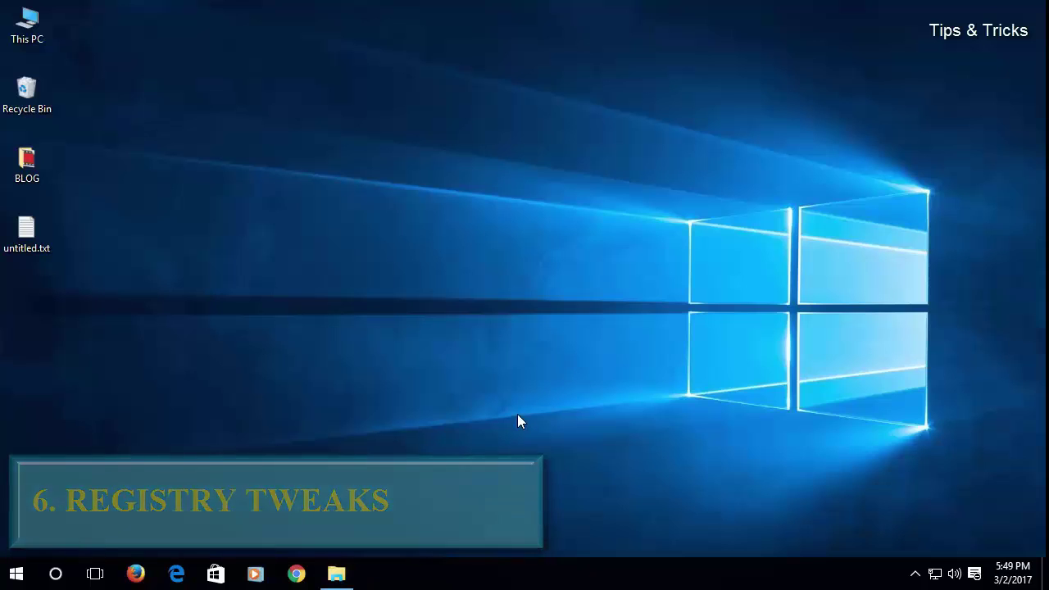
- Open the Registry Editor by running regedit
{"action": "right_click", "coordinate": [15, 577]}
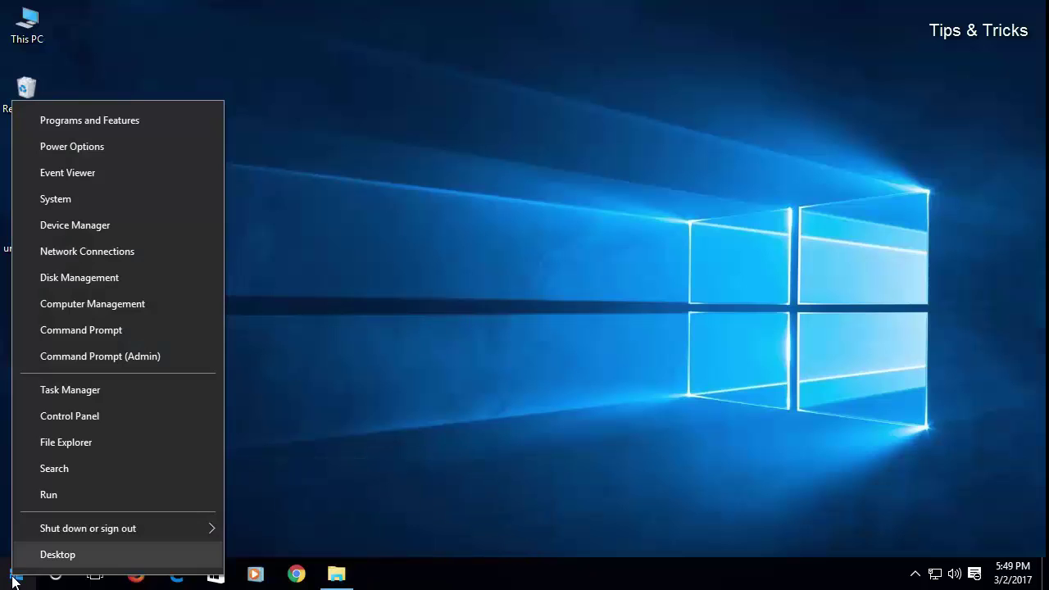
{"action": "left_click", "coordinate": [42, 494]}
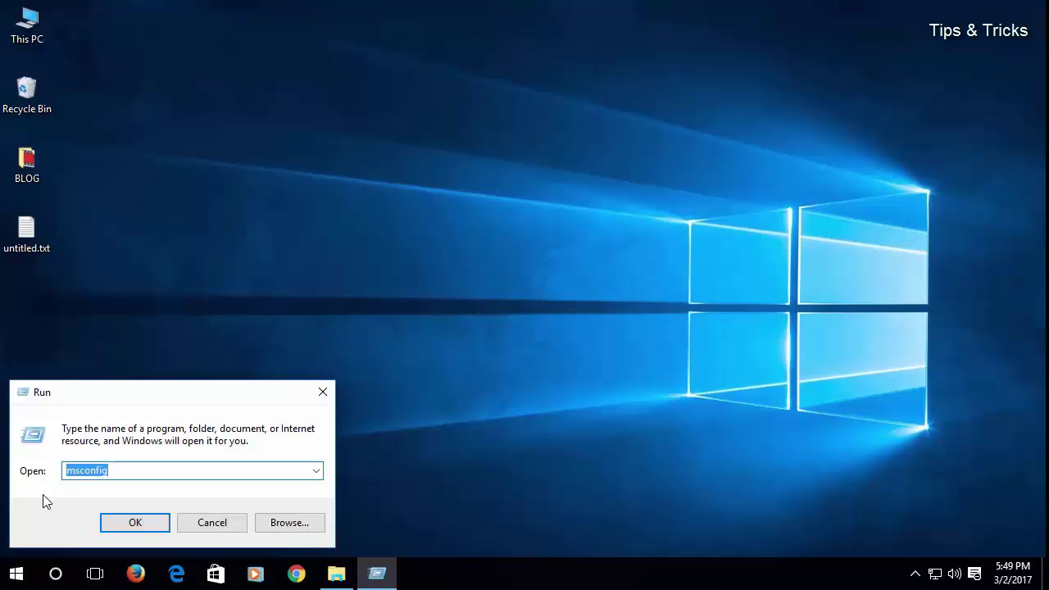
{"action": "type", "text": "regedit"}
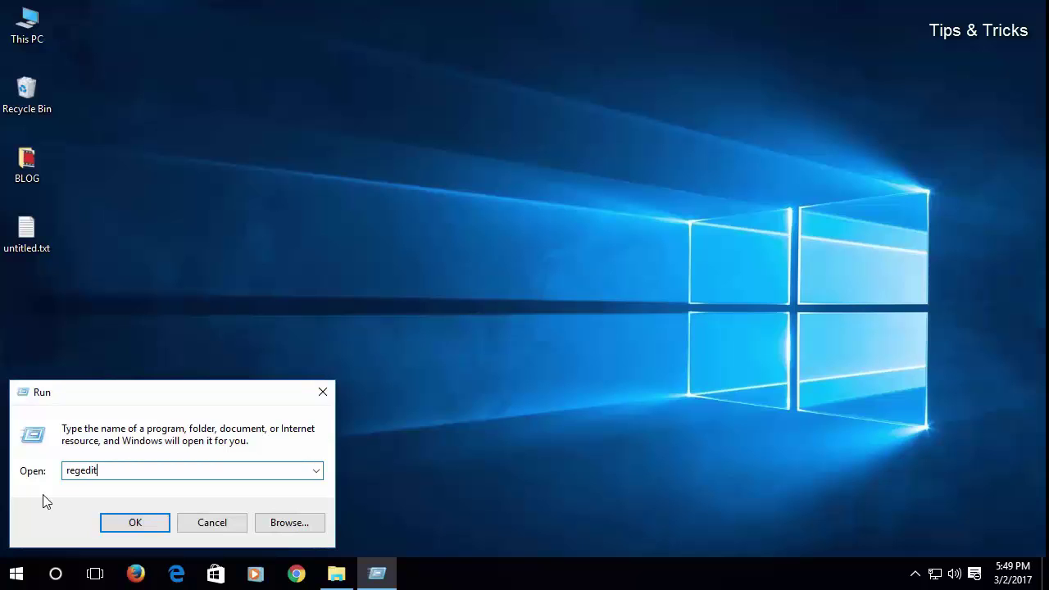
{"action": "key", "text": "Return"}
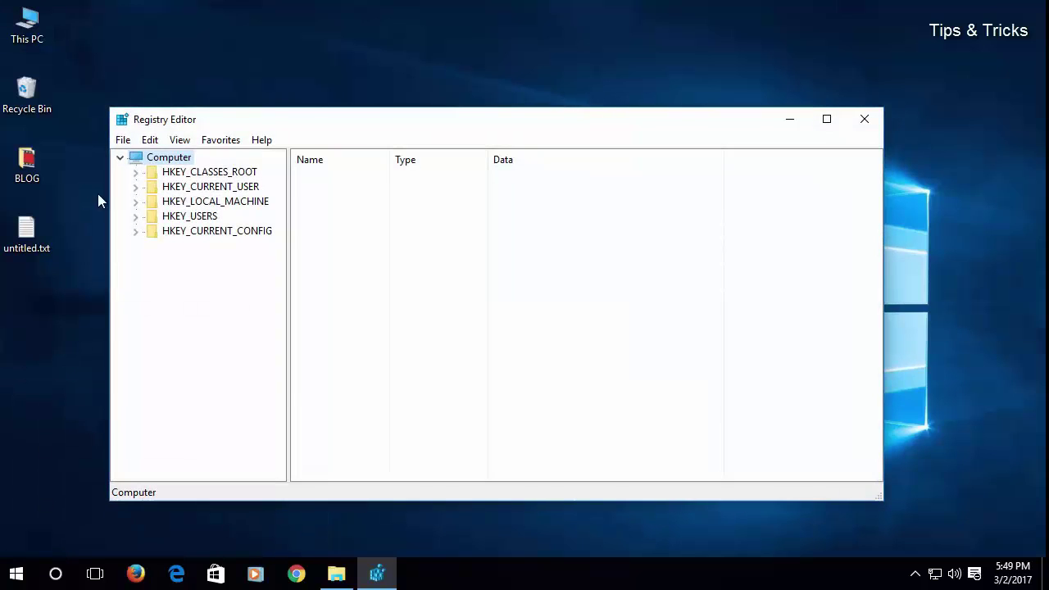
- Set the MouseHoverTime value to 10 in the registry key HKEY_CURRENT_USER\Control Panel\Mouse
{"action": "double_click", "coordinate": [246, 190]}
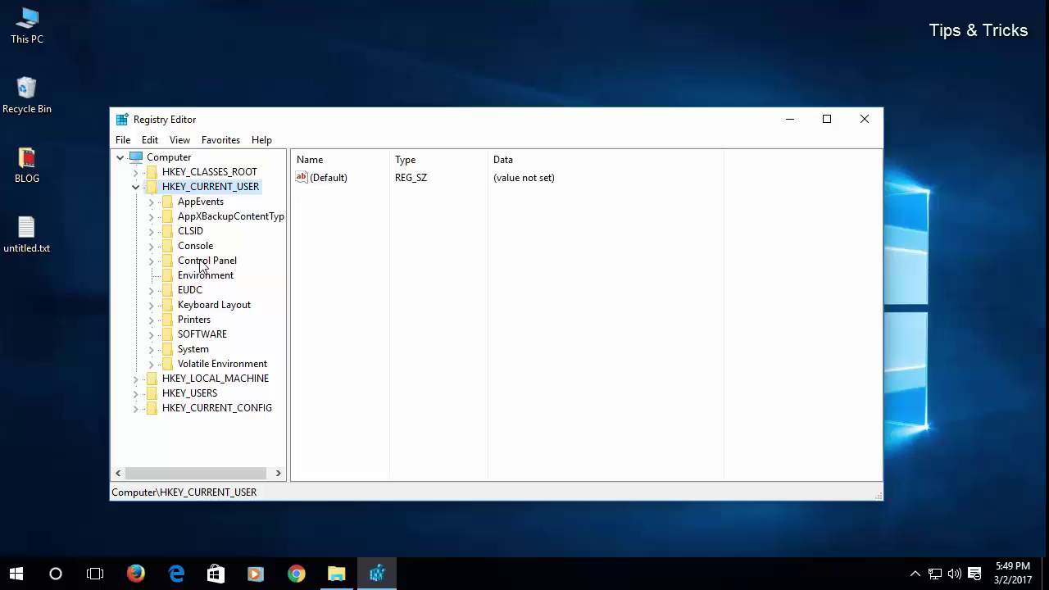
{"action": "double_click", "coordinate": [202, 262]}
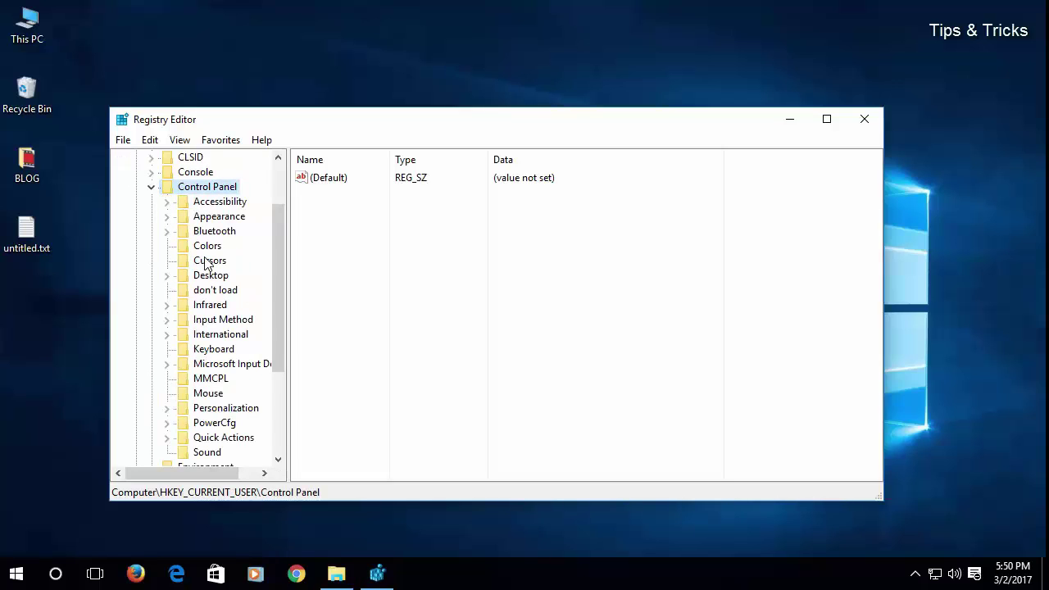
{"action": "left_click", "coordinate": [208, 394]}
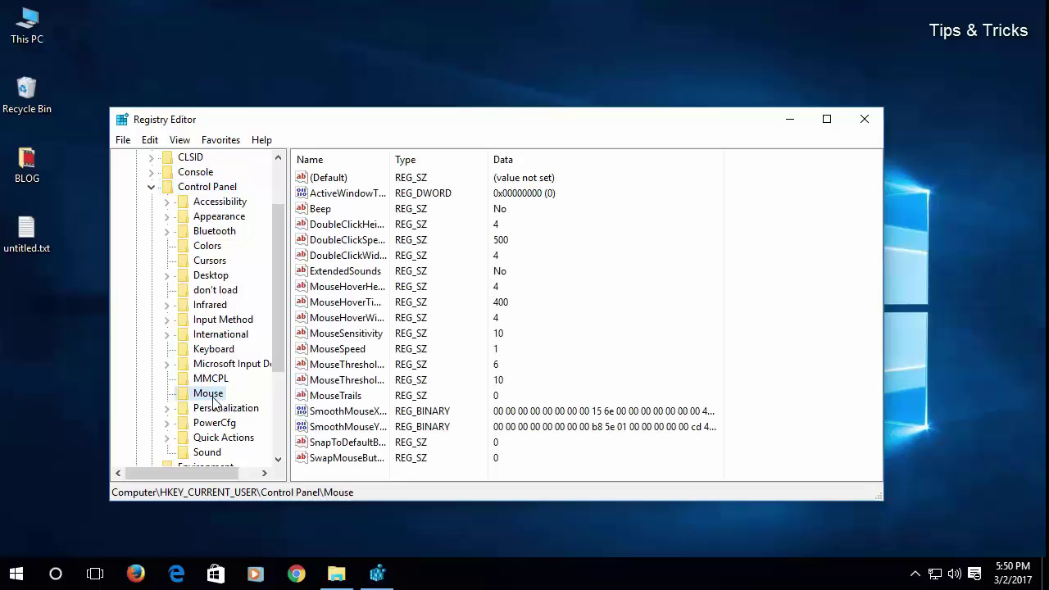
{"action": "double_click", "coordinate": [391, 159]}
{"action": "double_click", "coordinate": [366, 303]}
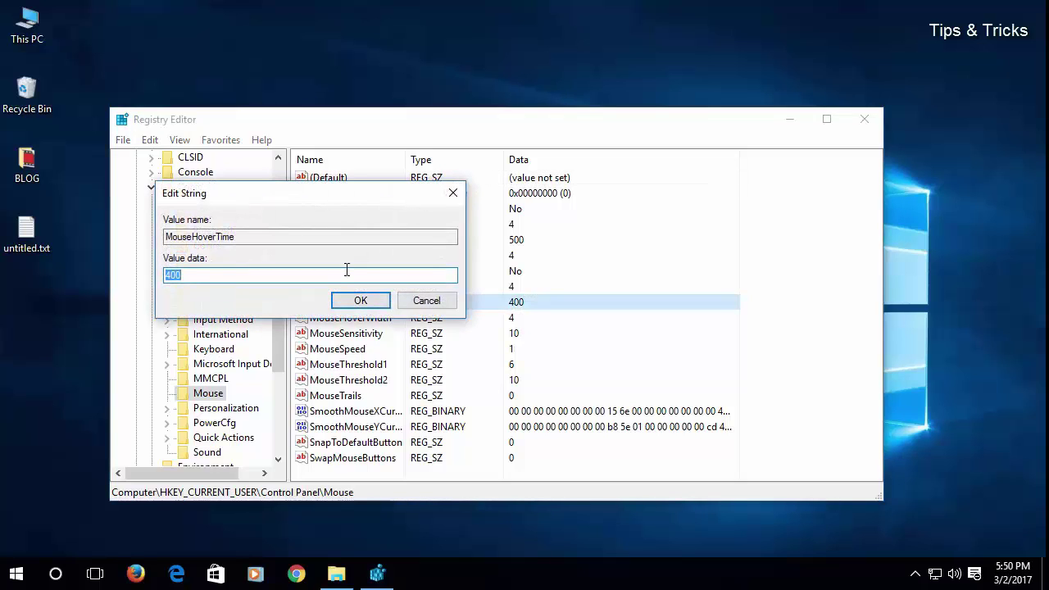
{"action": "type", "text": "10"}
{"action": "left_click", "coordinate": [362, 301]}
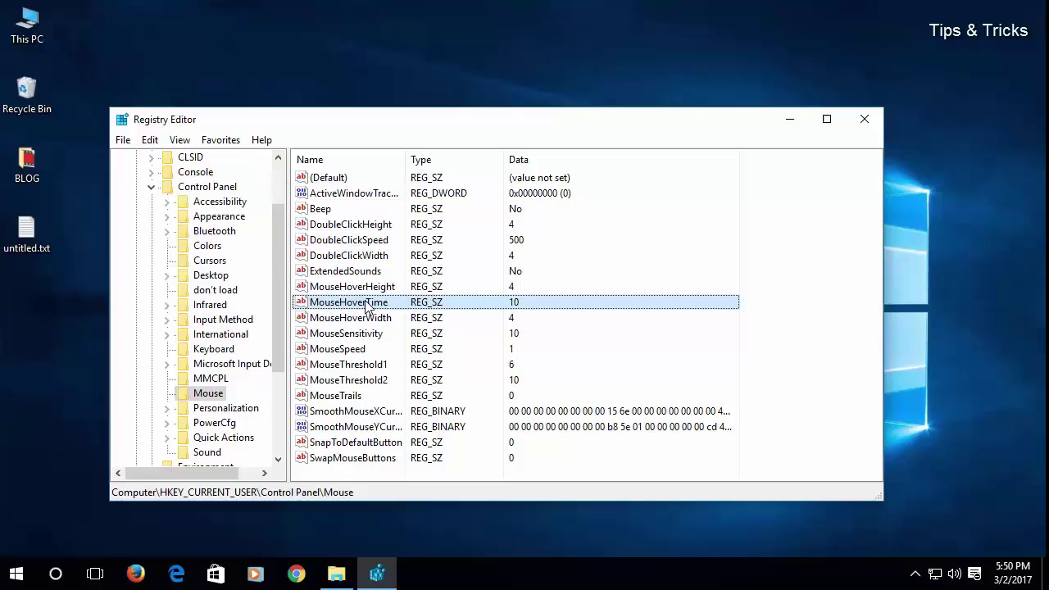
- Set the MenuShowDelay value to 10 in the registry key HKEY_CURRENT_USER\Control Panel\Desktop and close the Registry Editor
{"action": "left_click", "coordinate": [211, 276]}
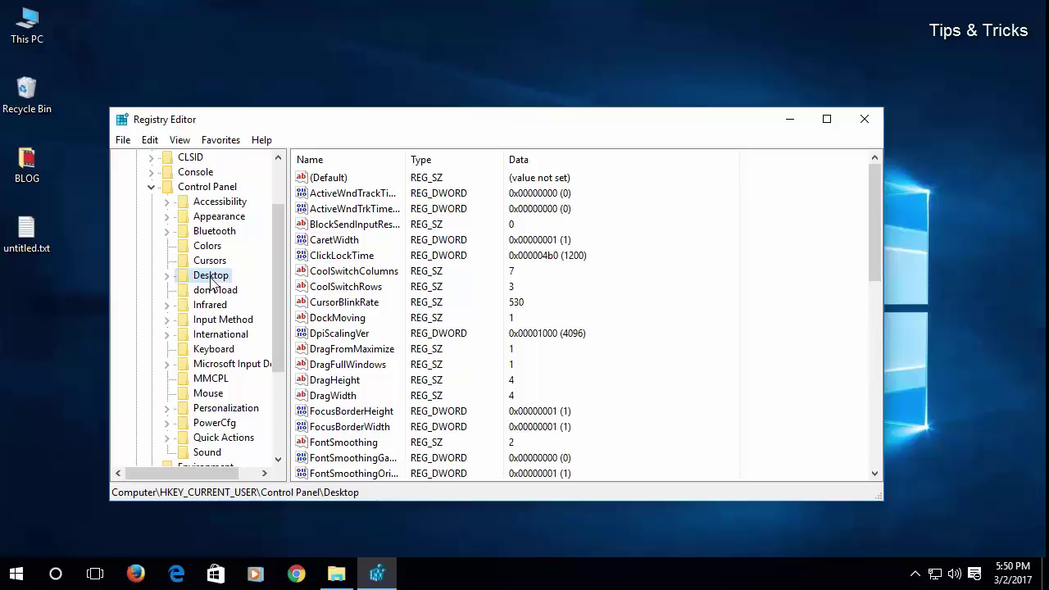
{"action": "double_click", "coordinate": [211, 281]}
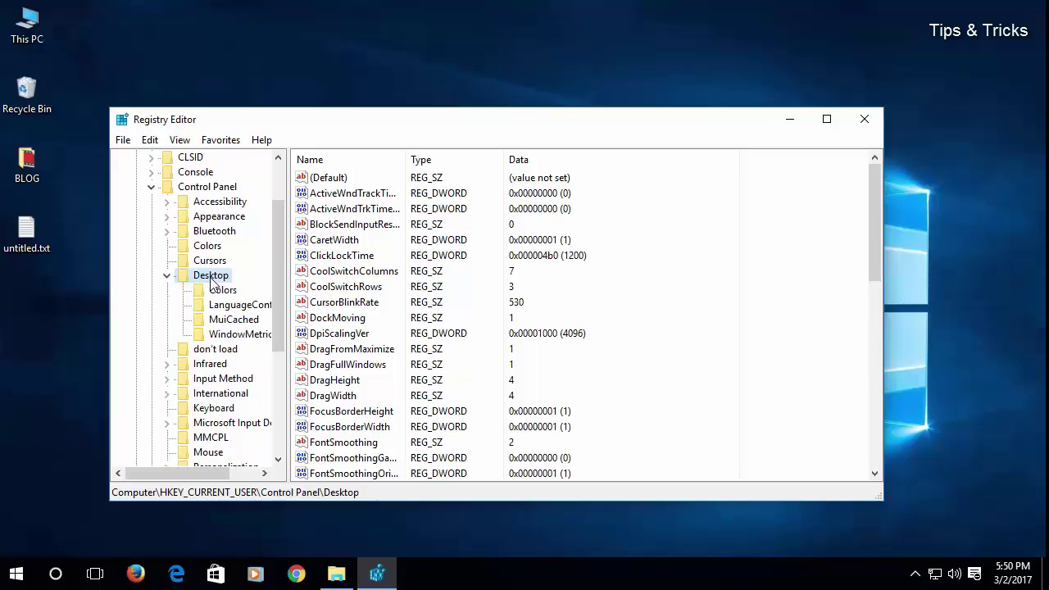
{"action": "scroll", "coordinate": [471, 348], "scroll_direction": "down", "scroll_amount": 2}
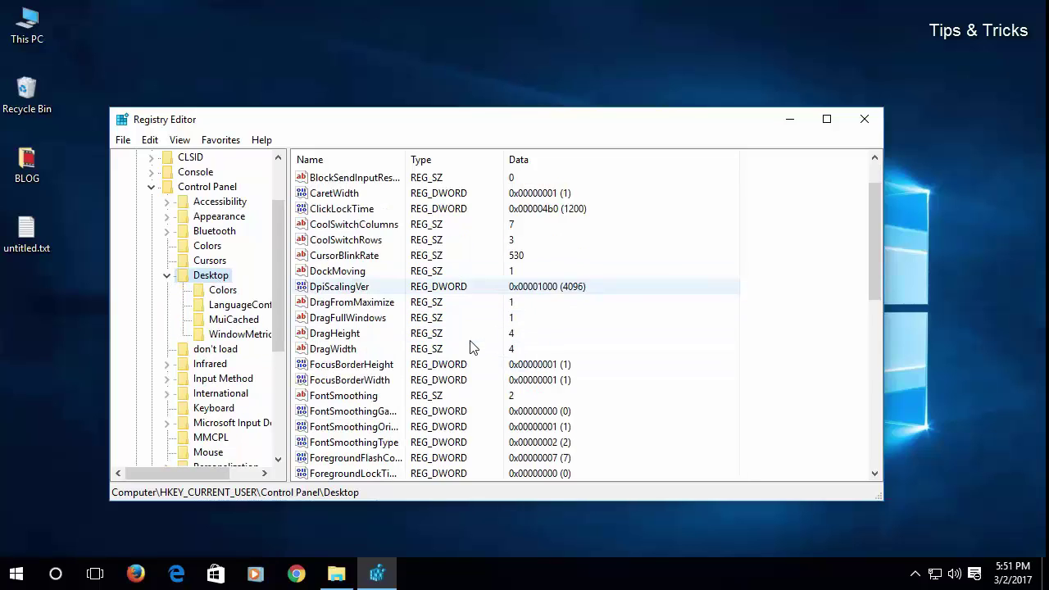
{"action": "scroll", "coordinate": [470, 349], "scroll_direction": "down", "scroll_amount": 1}
{"action": "scroll", "coordinate": [416, 393], "scroll_direction": "down", "scroll_amount": 1}
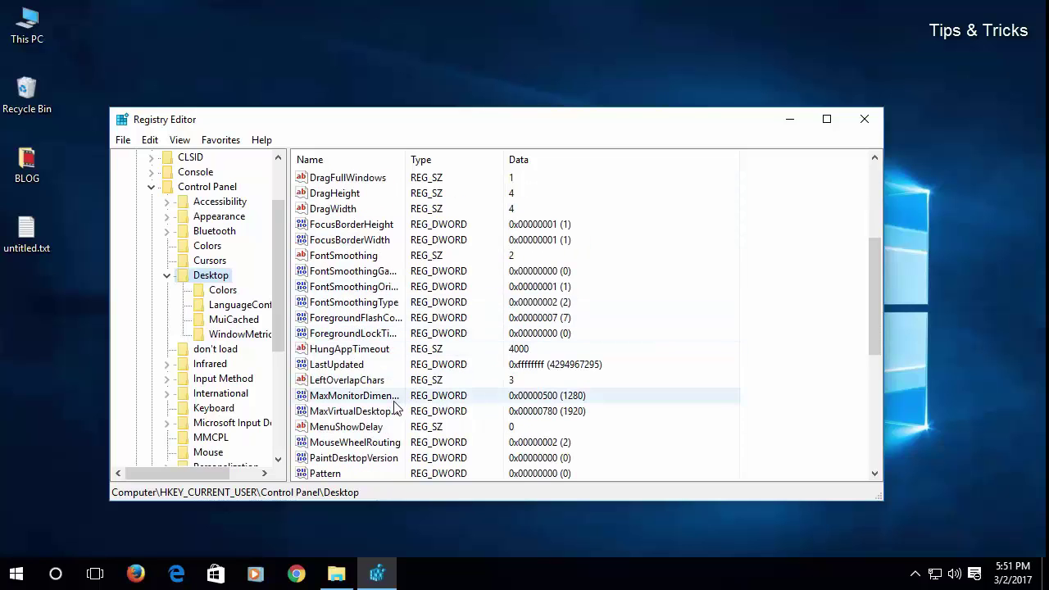
{"action": "double_click", "coordinate": [353, 427]}
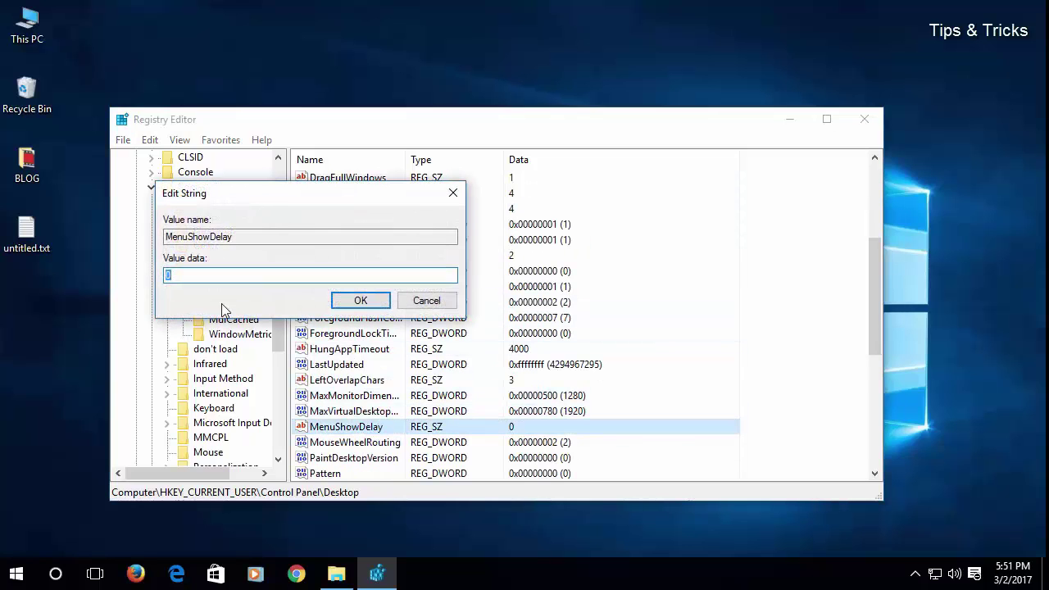
{"action": "type", "text": "10"}
{"action": "left_click", "coordinate": [354, 300]}
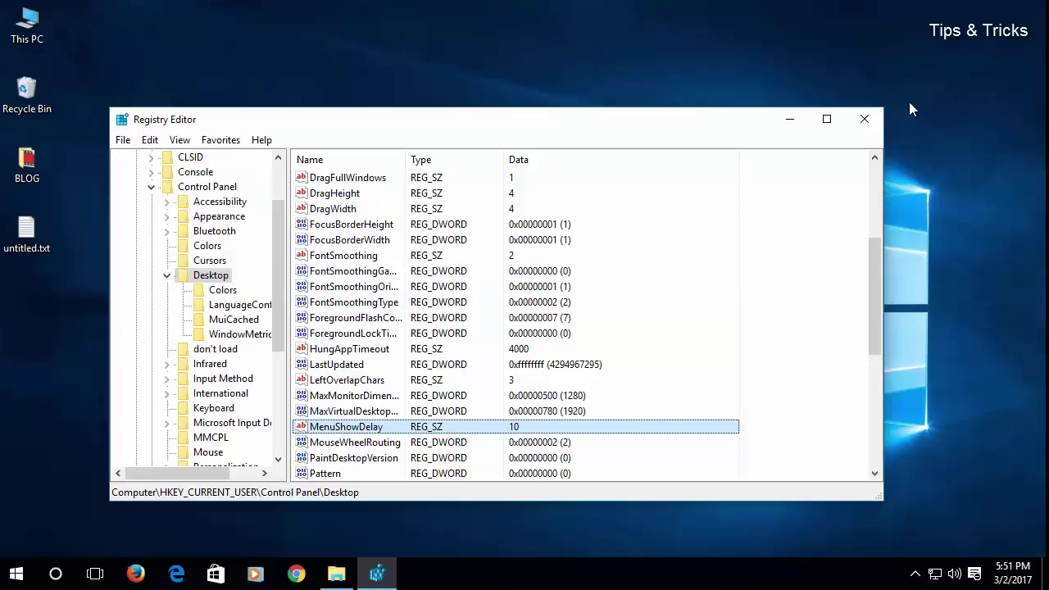
{"action": "left_click", "coordinate": [874, 120]}
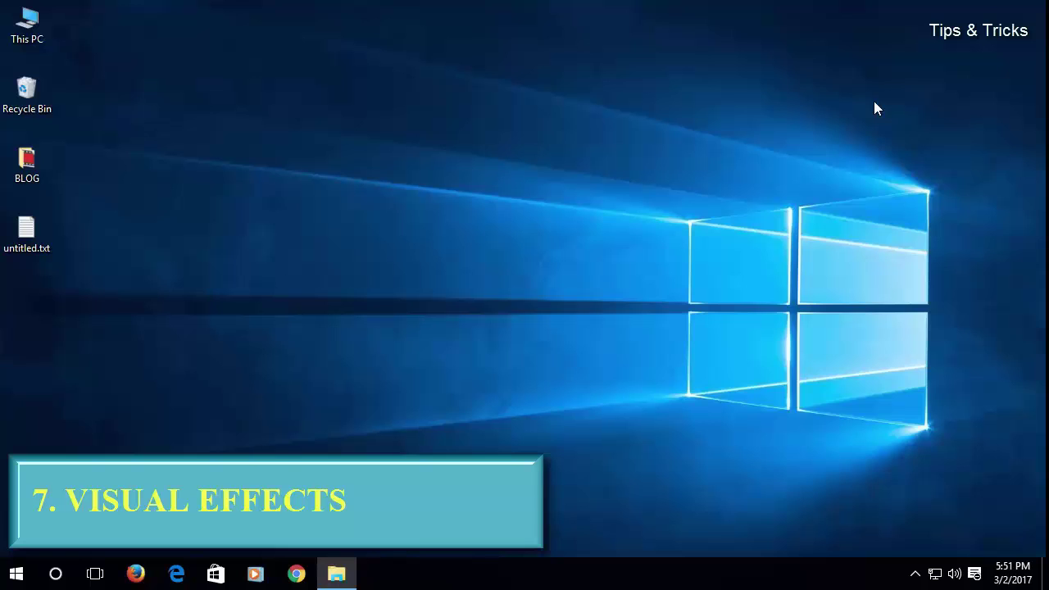
- Open the Performance Options from the advanced system settings, reached through the properties of This PC
{"action": "left_click", "coordinate": [17, 574]}
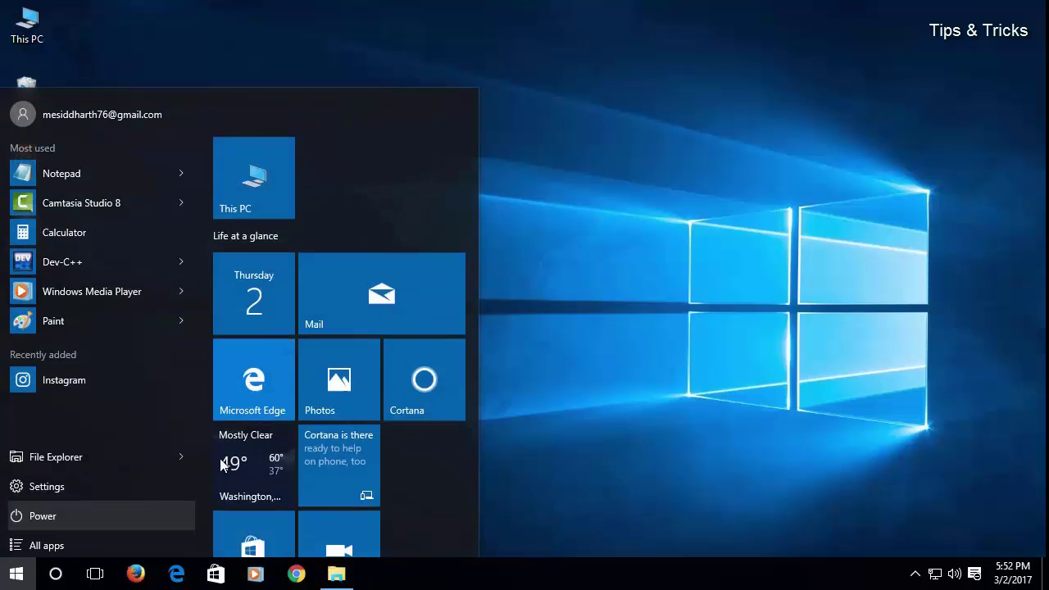
{"action": "right_click", "coordinate": [237, 188]}
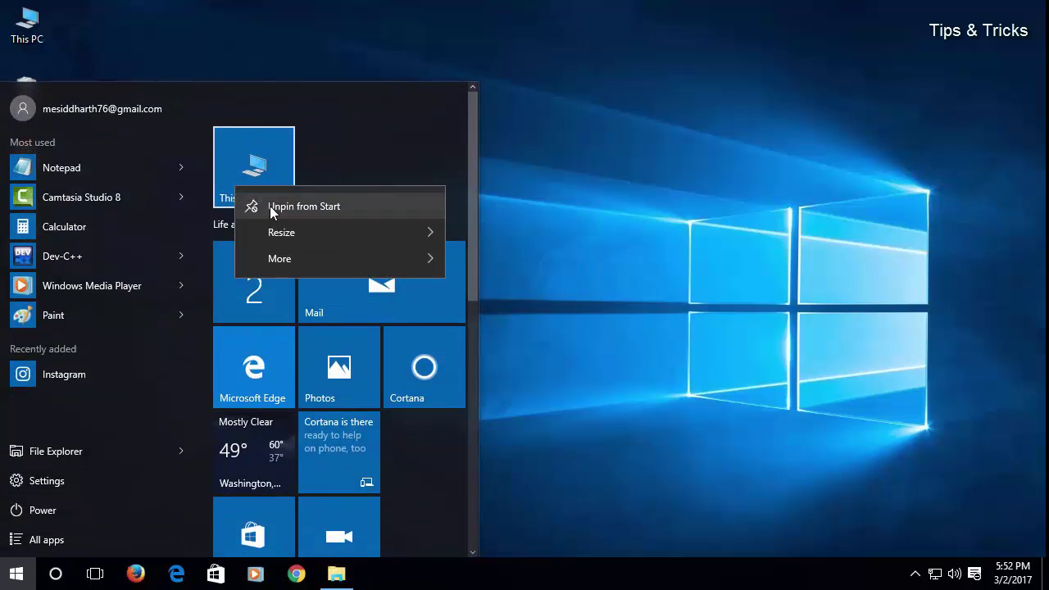
{"action": "mouse_move", "coordinate": [406, 259]}
{"action": "left_click", "coordinate": [575, 295]}
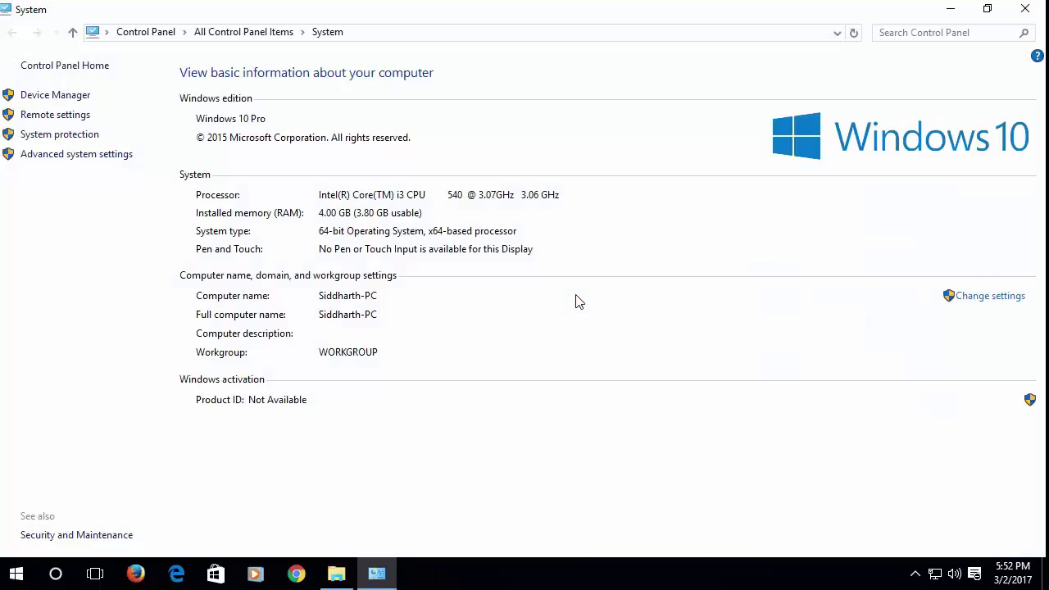
{"action": "left_click", "coordinate": [89, 159]}
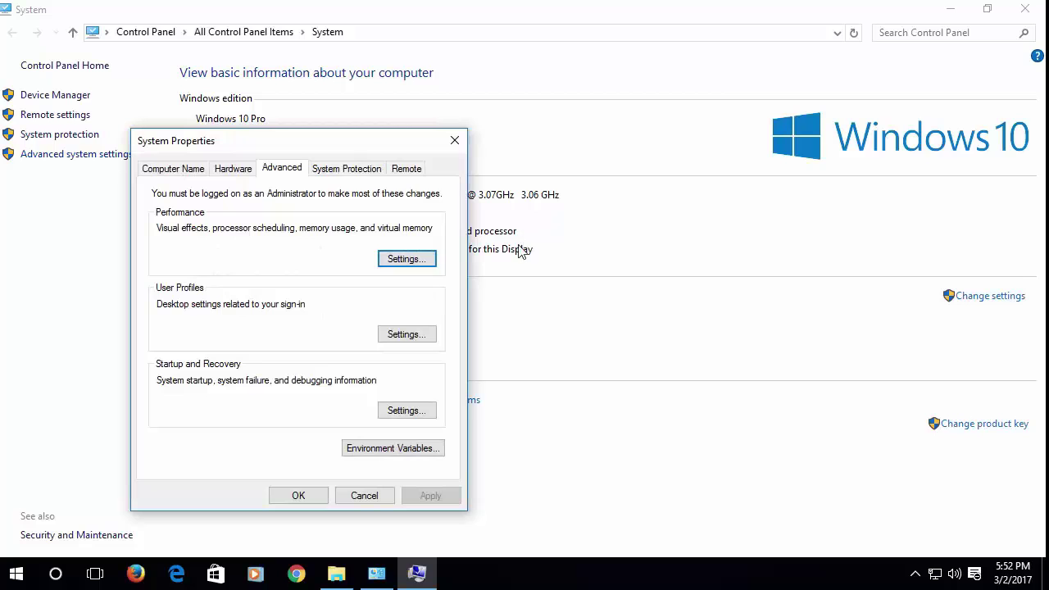
{"action": "left_click", "coordinate": [406, 259]}
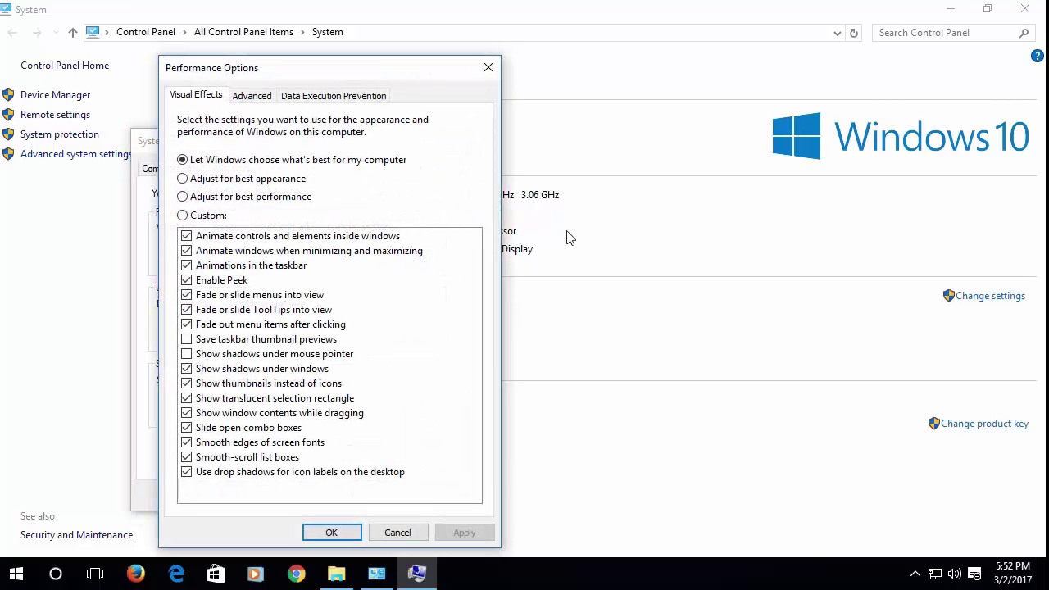
- Adjust the visual effects for best performance, keep only Show shadows under mouse pointer enabled, and apply the settings
{"action": "left_click", "coordinate": [288, 200]}
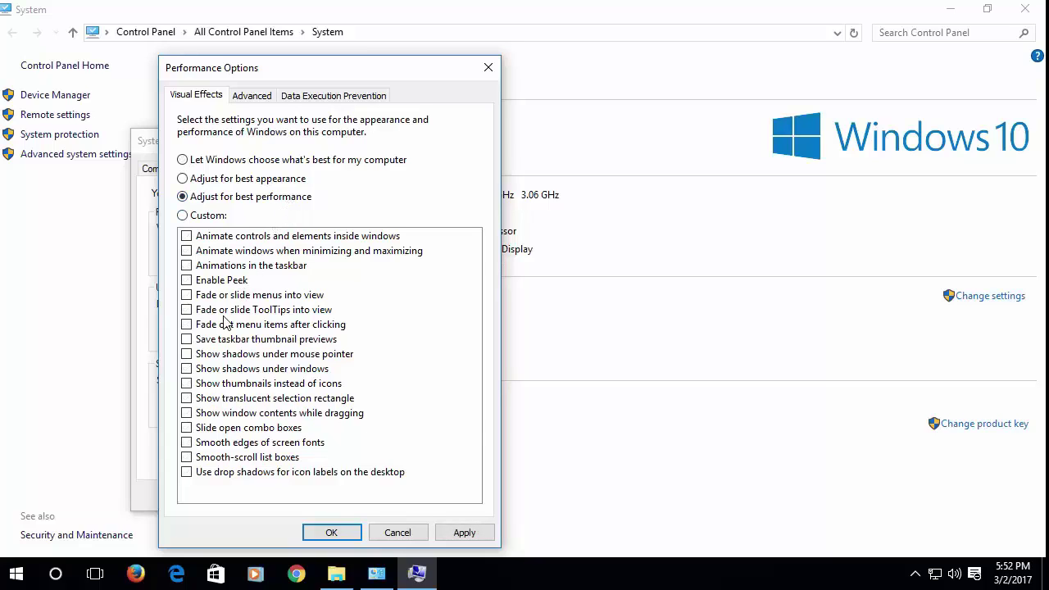
{"action": "left_click", "coordinate": [187, 354]}
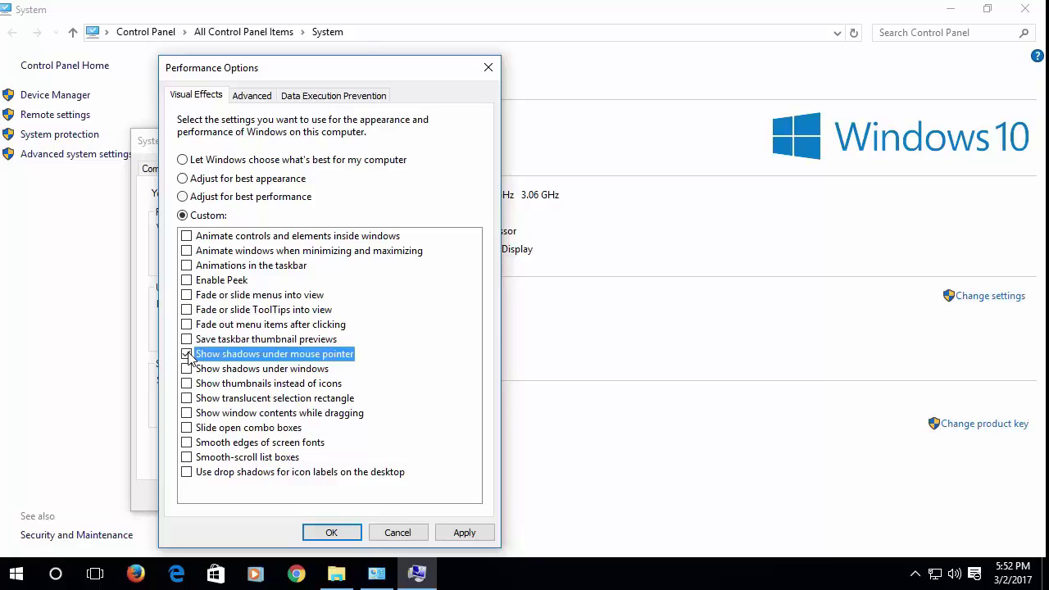
{"action": "left_click", "coordinate": [464, 532]}
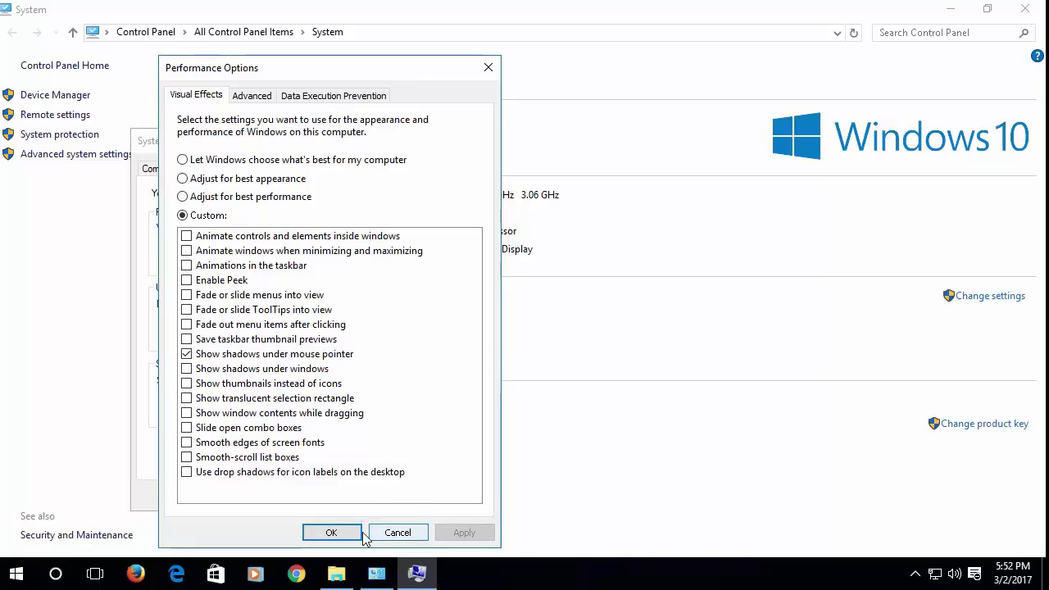
{"action": "left_click", "coordinate": [357, 535]}
{"action": "left_click", "coordinate": [321, 495]}
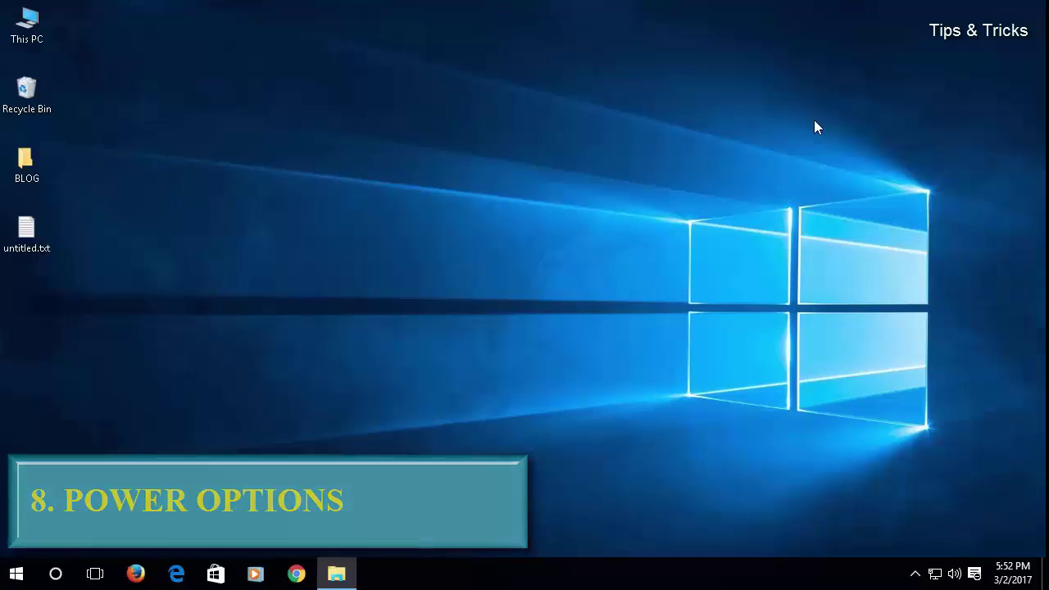
- Switch the power plan to High performance in Power Options and close the window
{"action": "key", "text": "super"}
{"action": "type", "text": "power op"}
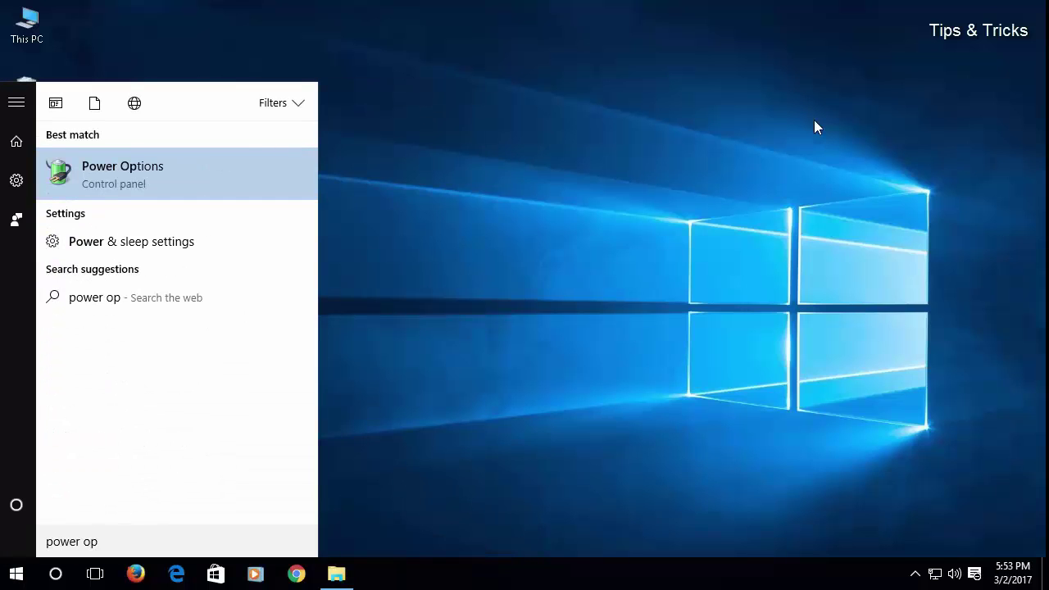
{"action": "key", "text": "Return"}
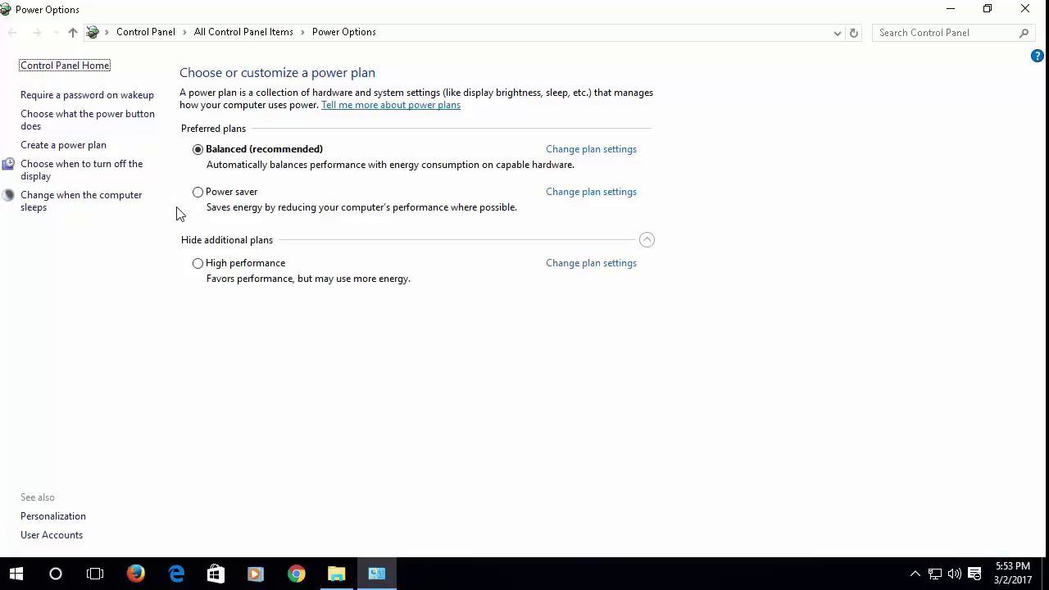
{"action": "left_click", "coordinate": [197, 264]}
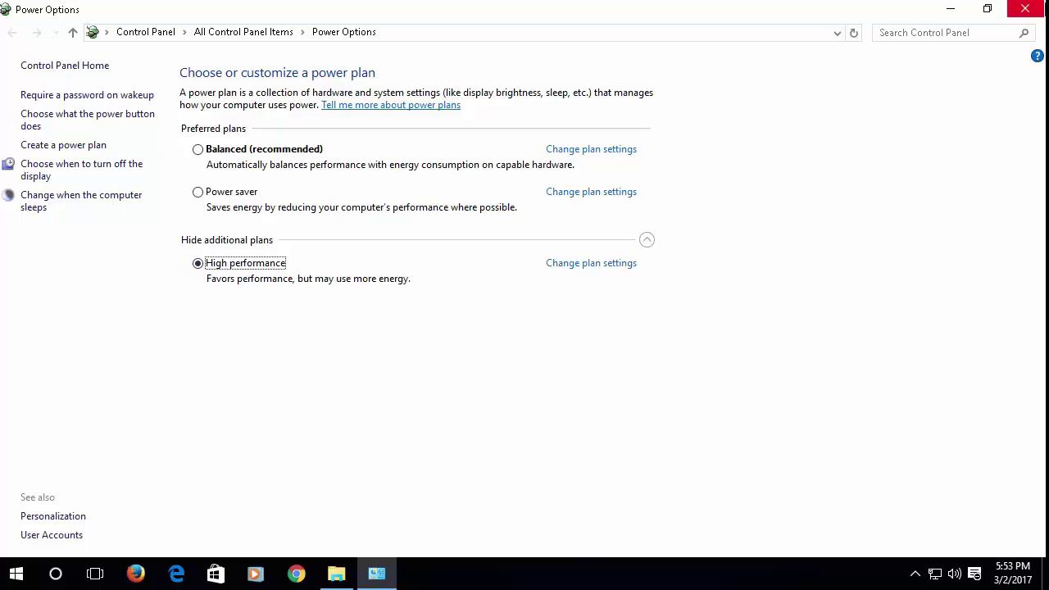
{"action": "left_click", "coordinate": [1024, 9]}
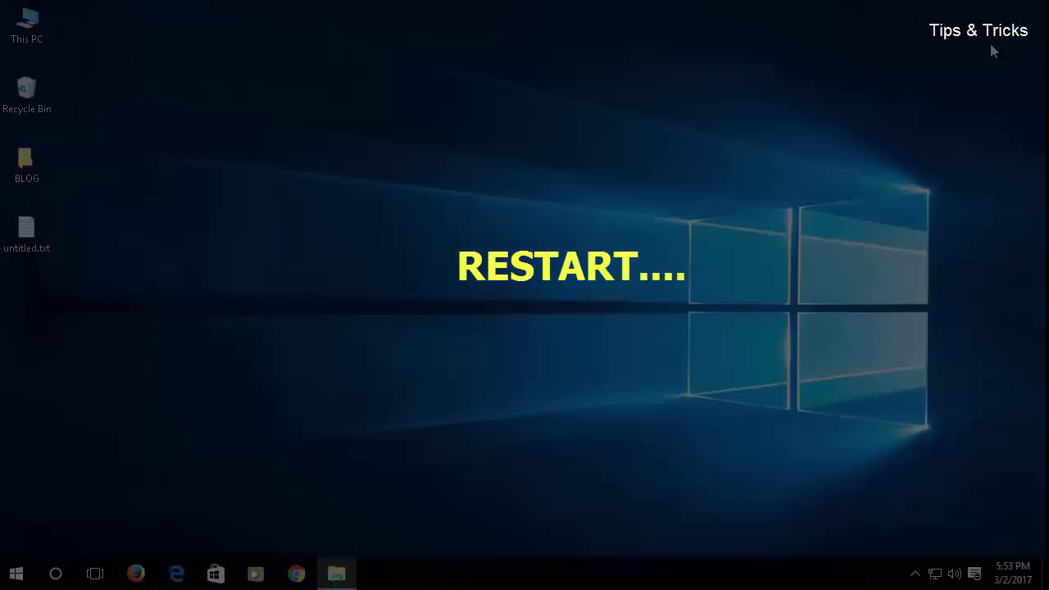